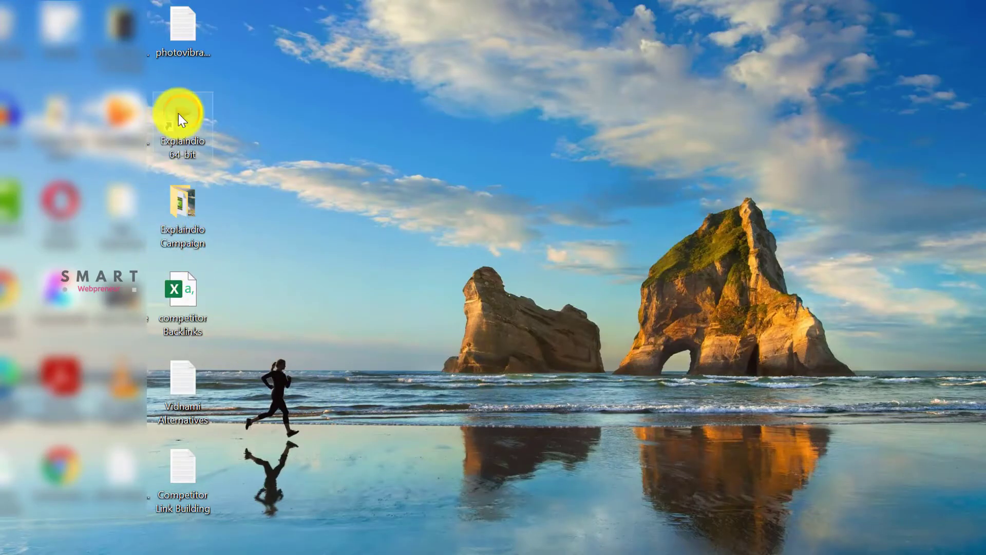
Launch Explaindio 64-bit, open the test project's cow scene, and show SVG_1's effects
{"action": "double_click", "coordinate": [179, 115]}
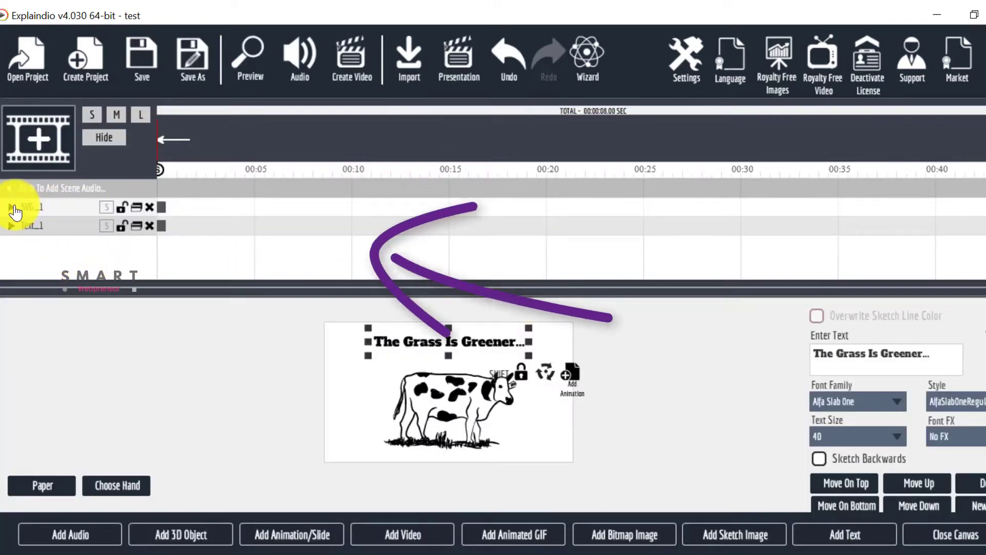
{"action": "left_click", "coordinate": [12, 208]}
Add the Sketch By Hand effect to the cow drawing SVG_1
{"action": "left_click", "coordinate": [33, 226]}
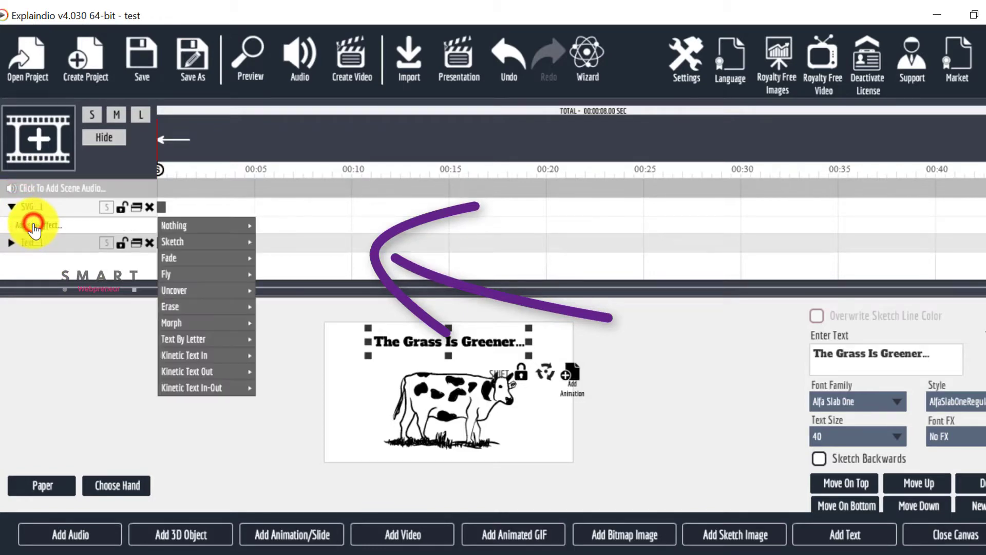
{"action": "mouse_move", "coordinate": [174, 240]}
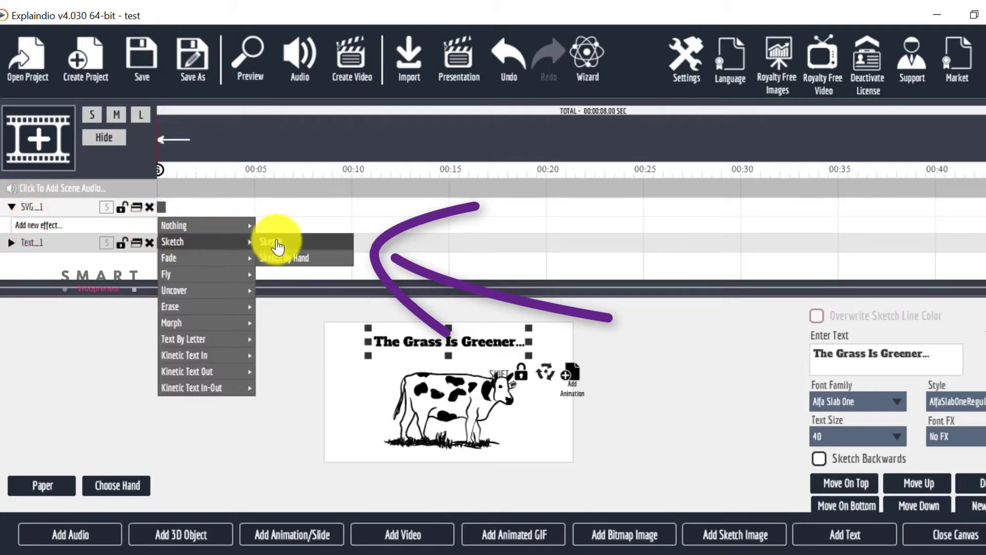
{"action": "left_click", "coordinate": [277, 258]}
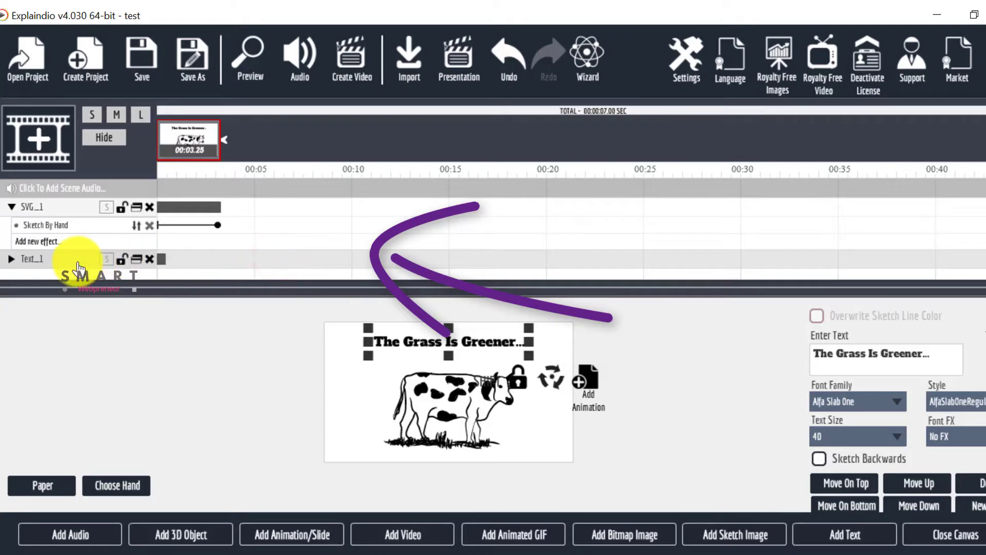
Delay Text_1 to start around 00:04 and lengthen the cow's hand-sketch animation
{"action": "left_click_drag", "start_coordinate": [180, 253], "coordinate": [235, 254]}
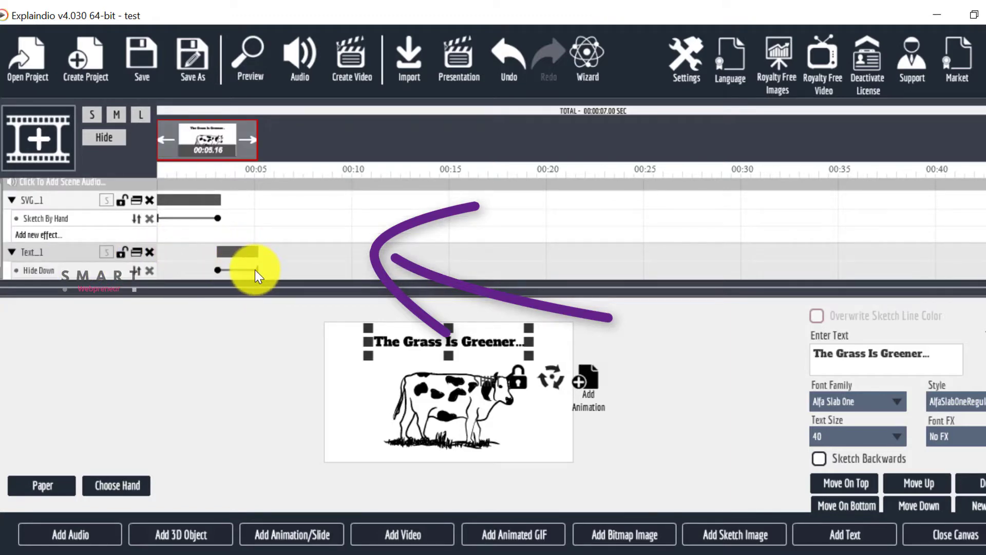
{"action": "left_click_drag", "start_coordinate": [219, 217], "coordinate": [231, 218]}
{"action": "left_click_drag", "start_coordinate": [244, 255], "coordinate": [257, 257]}
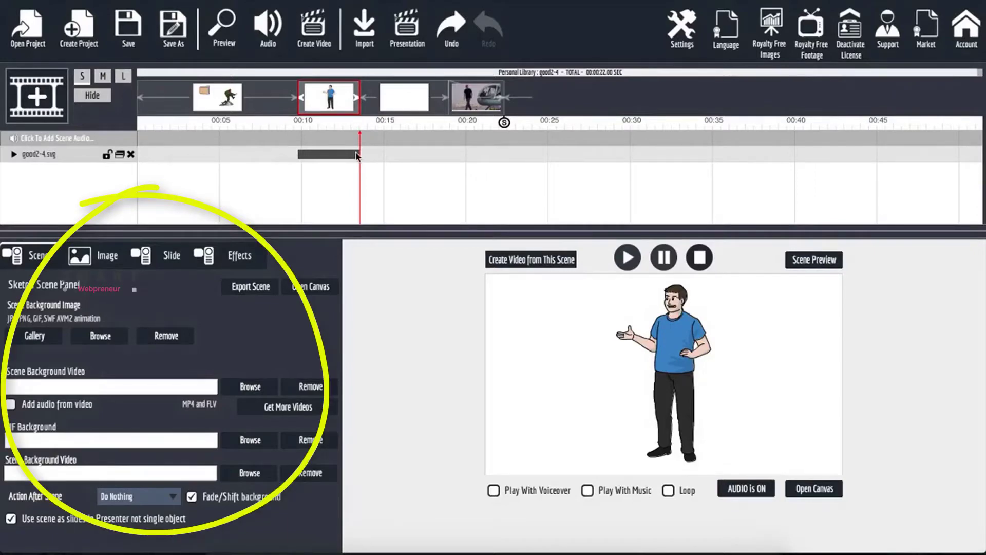
Replay the character scene's preview and view the Action After Scene choices
{"action": "left_click", "coordinate": [329, 108]}
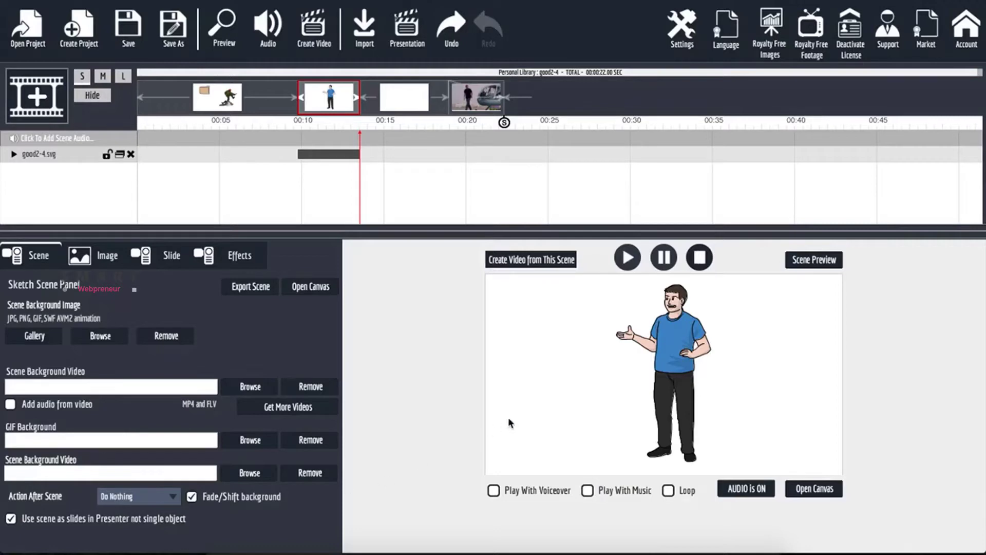
{"action": "left_click", "coordinate": [167, 497]}
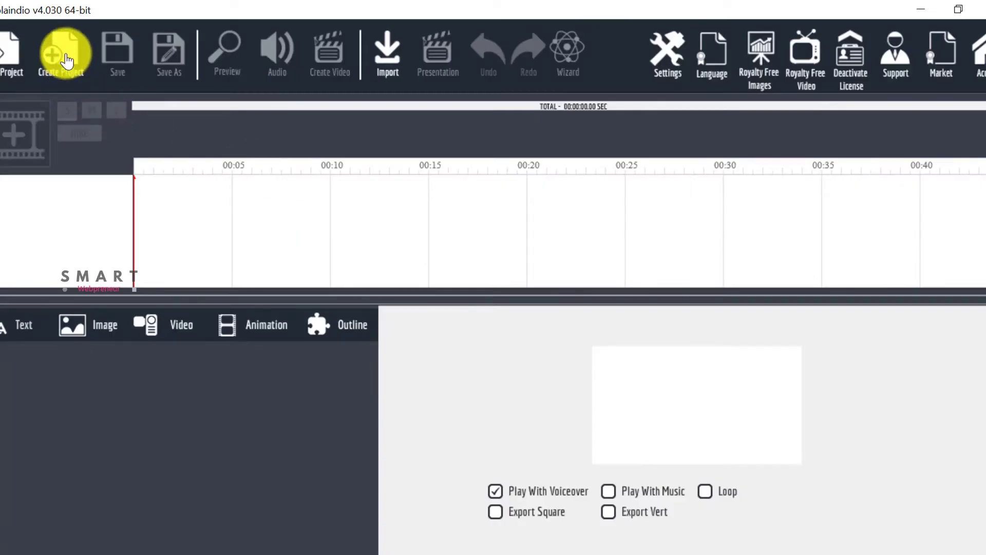
Create a new project named Demo
{"action": "left_click", "coordinate": [66, 57]}
{"action": "left_click", "coordinate": [476, 280]}
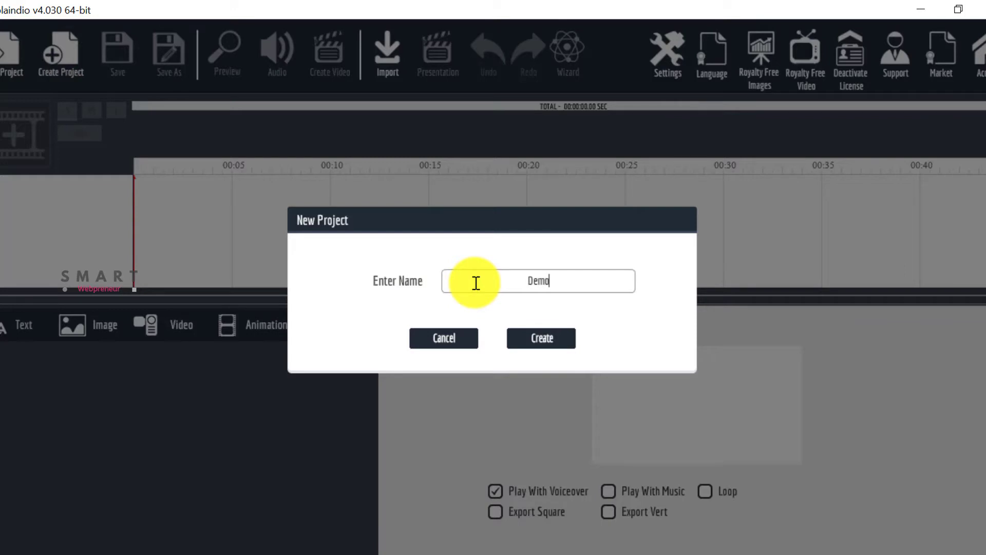
{"action": "left_click", "coordinate": [532, 344]}
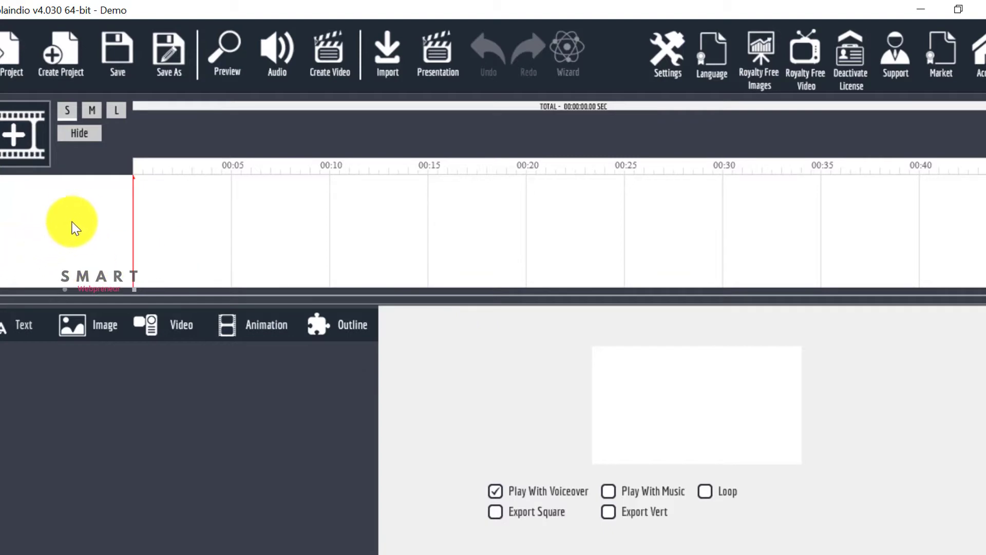
Add a blank new scene to the project and enlarge the canvas area
{"action": "left_click", "coordinate": [25, 153]}
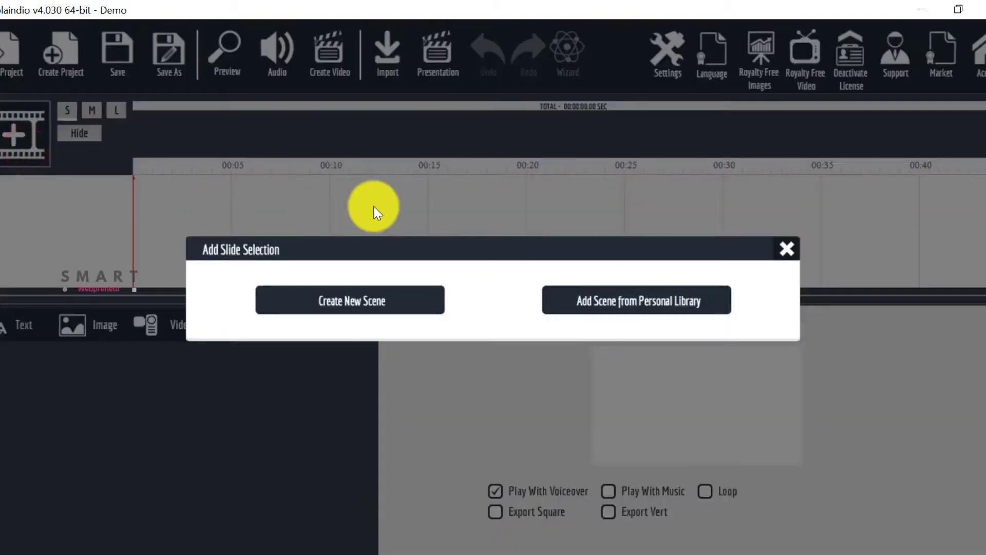
{"action": "left_click", "coordinate": [388, 307]}
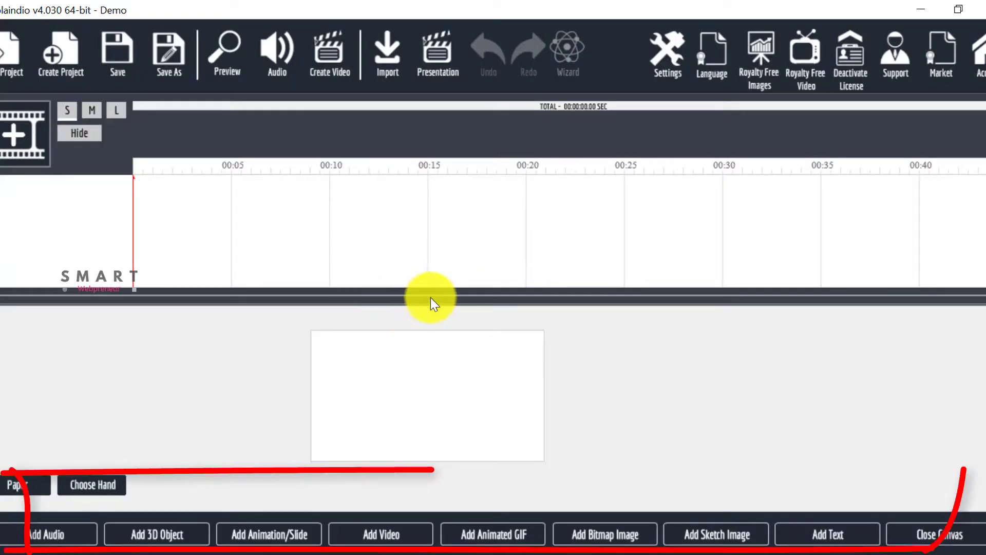
{"action": "left_click_drag", "start_coordinate": [432, 300], "coordinate": [441, 269]}
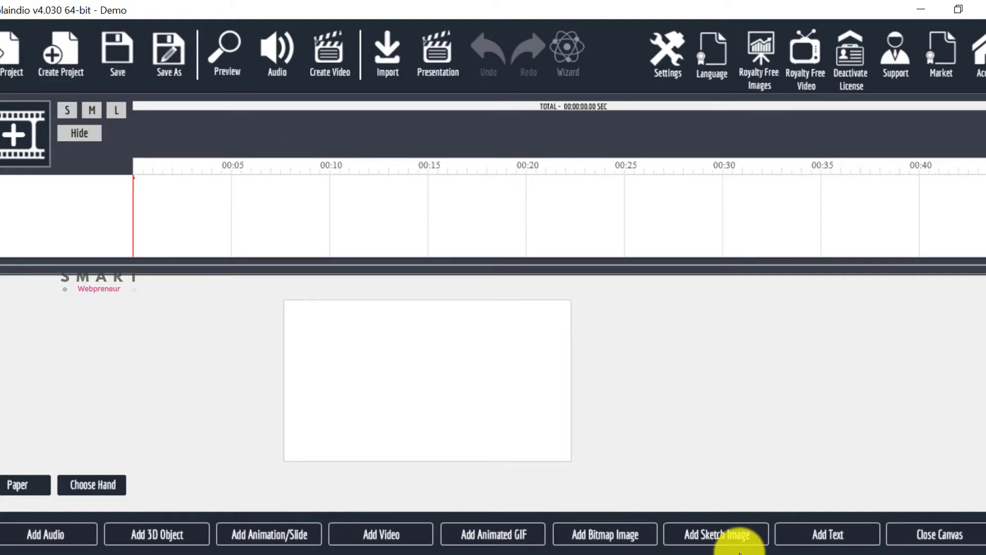
Import the Nature image from Desktop > Explaindio Campaign as a bitmap on the scene
{"action": "left_click", "coordinate": [622, 542]}
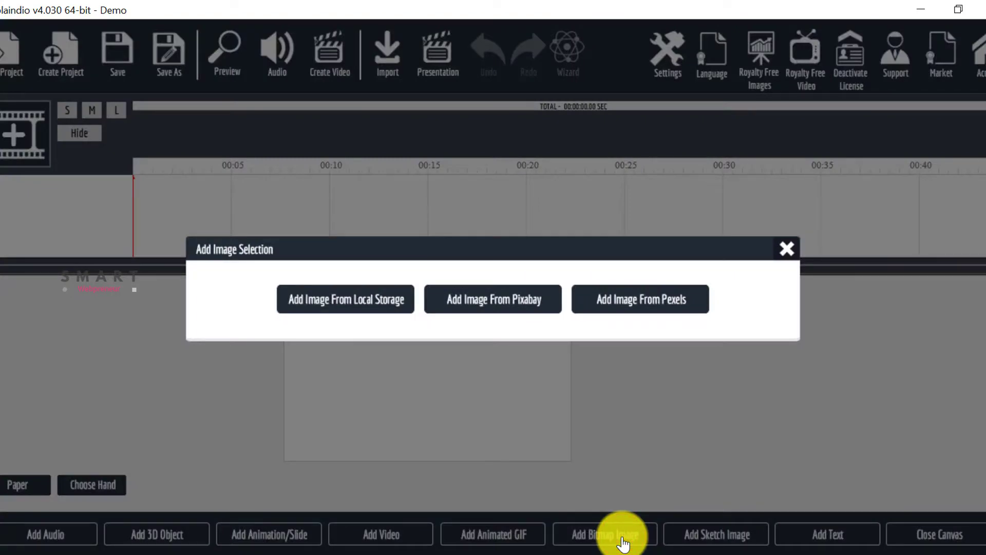
{"action": "left_click", "coordinate": [375, 303]}
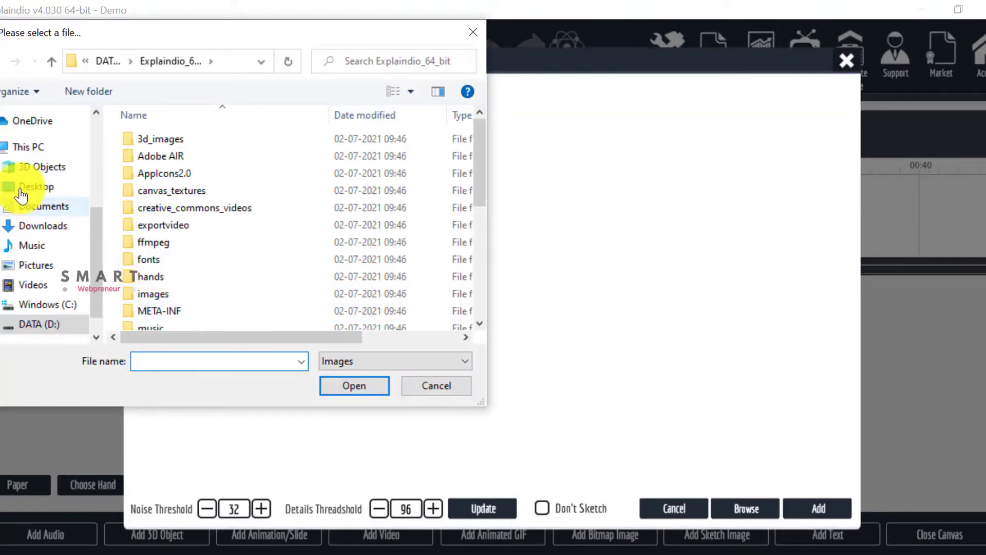
{"action": "left_click", "coordinate": [26, 190]}
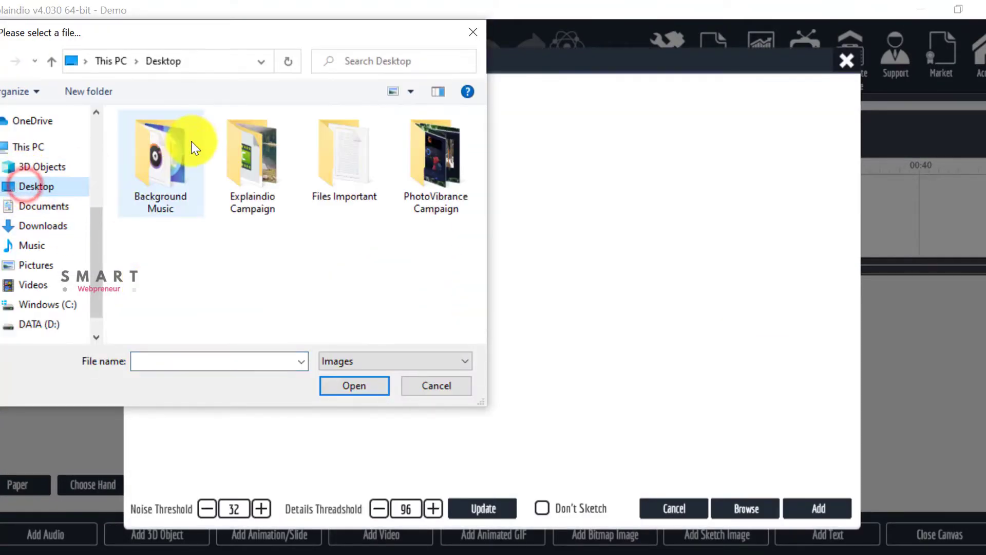
{"action": "left_click", "coordinate": [240, 150]}
{"action": "double_click", "coordinate": [240, 150]}
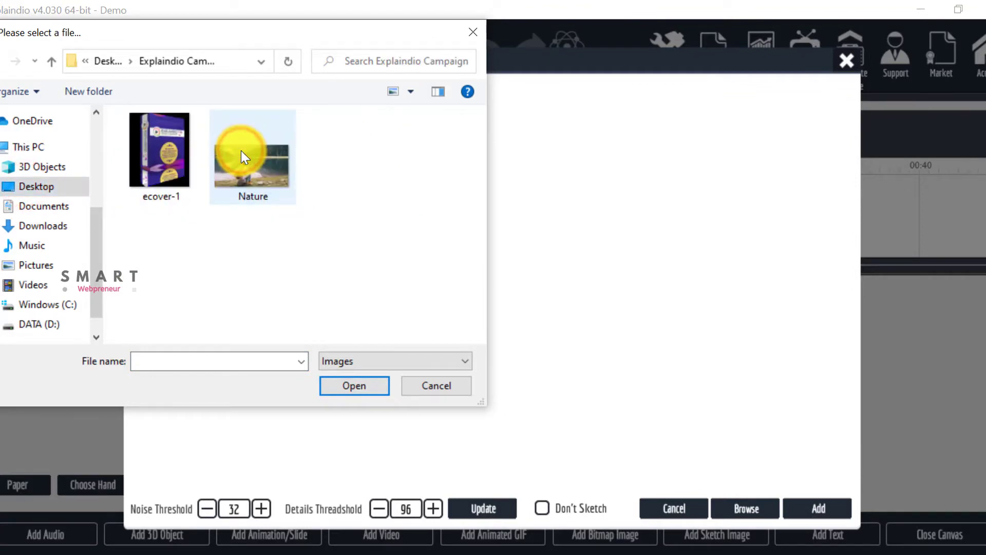
{"action": "left_click", "coordinate": [267, 165]}
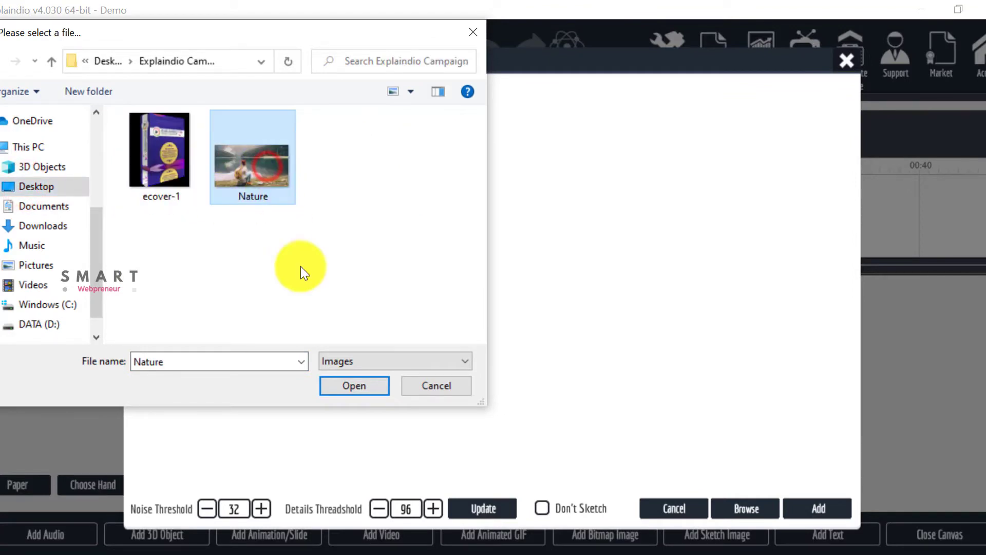
{"action": "left_click", "coordinate": [345, 386]}
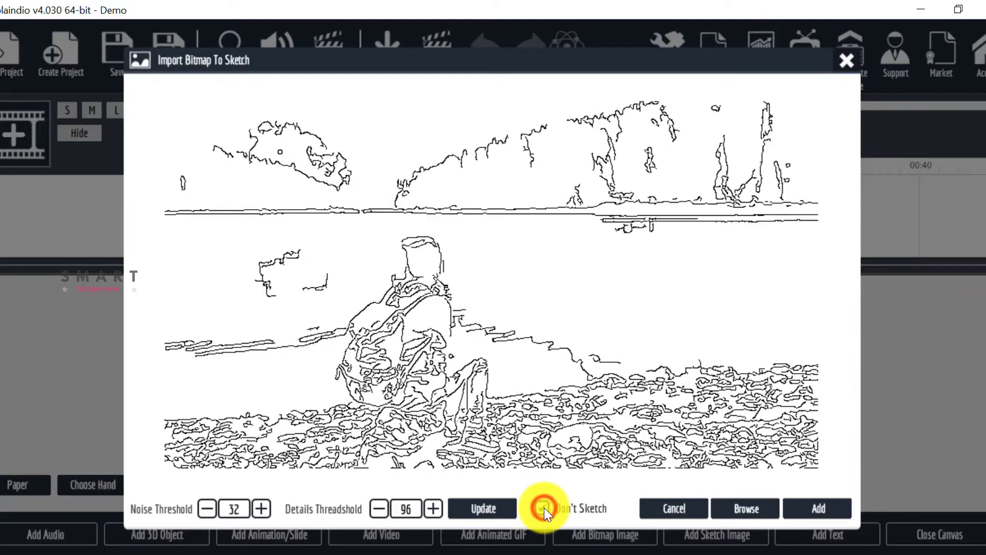
{"action": "left_click", "coordinate": [820, 514]}
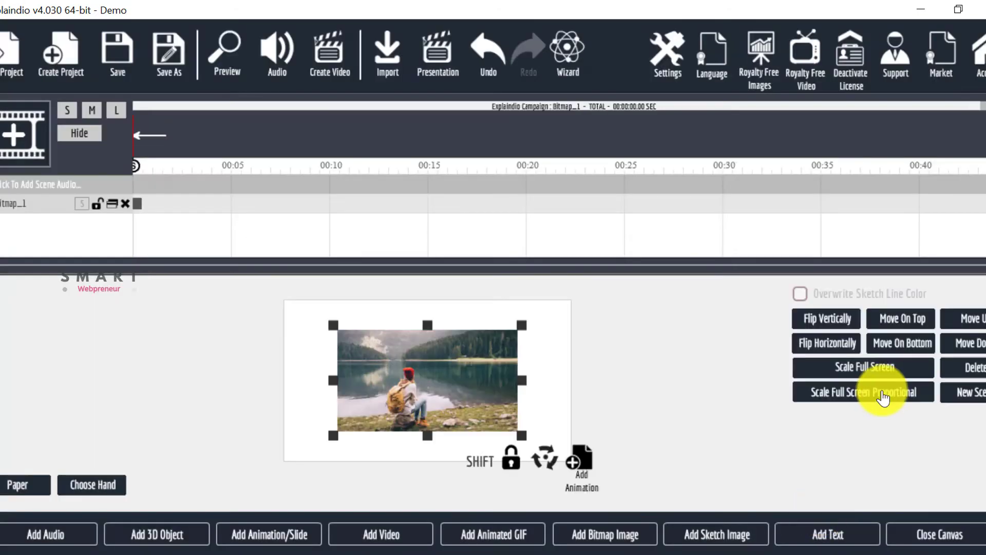
Scale the Nature photo proportionally to fill the full screen
{"action": "left_click", "coordinate": [882, 397]}
{"action": "left_click", "coordinate": [646, 383]}
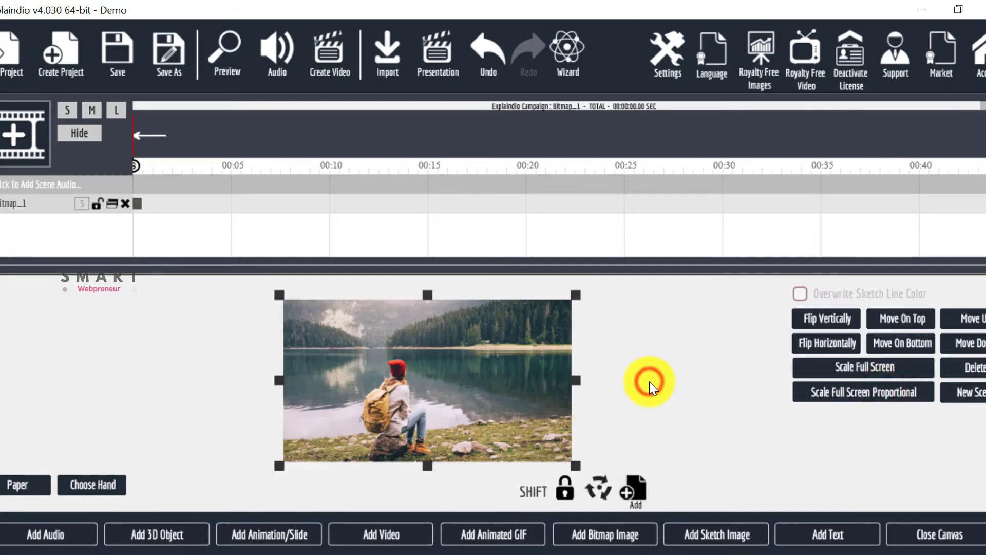
{"action": "left_click", "coordinate": [2, 204]}
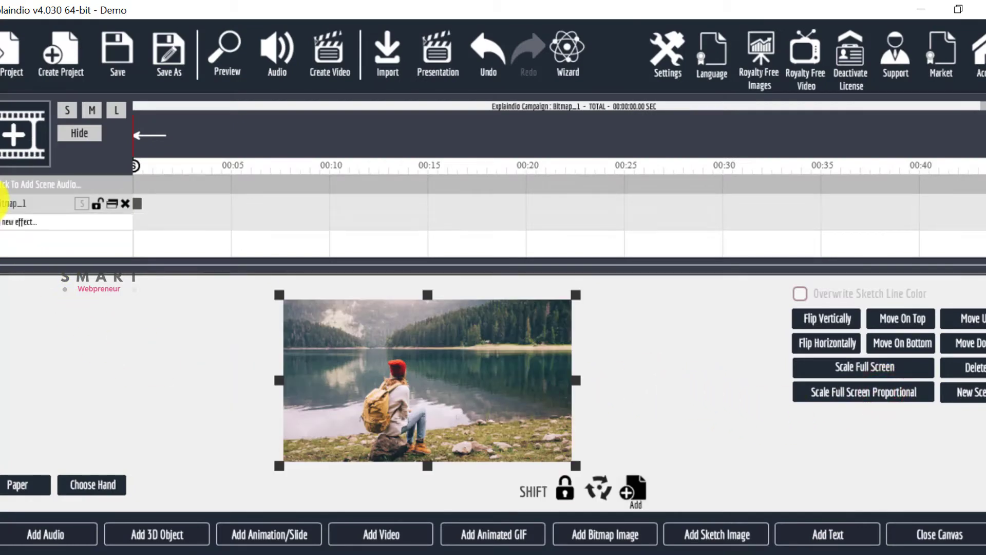
Give the photo an Uncover From Left effect lasting to 00:04.50 and preview it
{"action": "left_click", "coordinate": [6, 222]}
{"action": "mouse_move", "coordinate": [194, 225]}
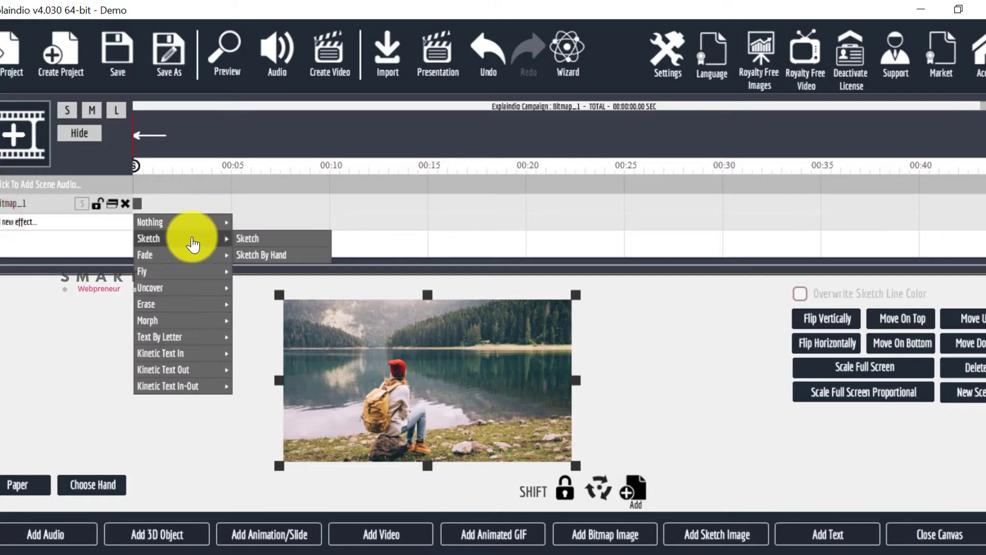
{"action": "mouse_move", "coordinate": [195, 323]}
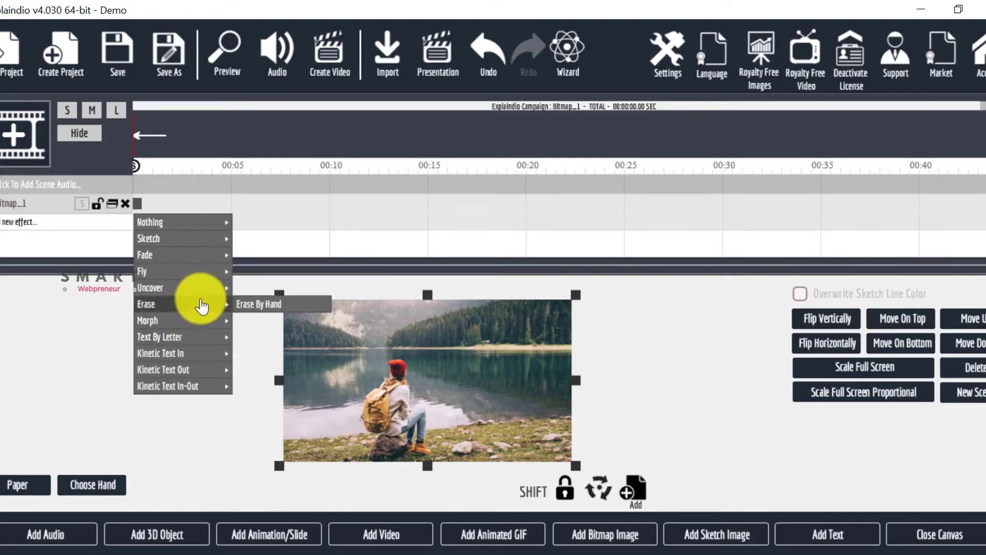
{"action": "mouse_move", "coordinate": [209, 293]}
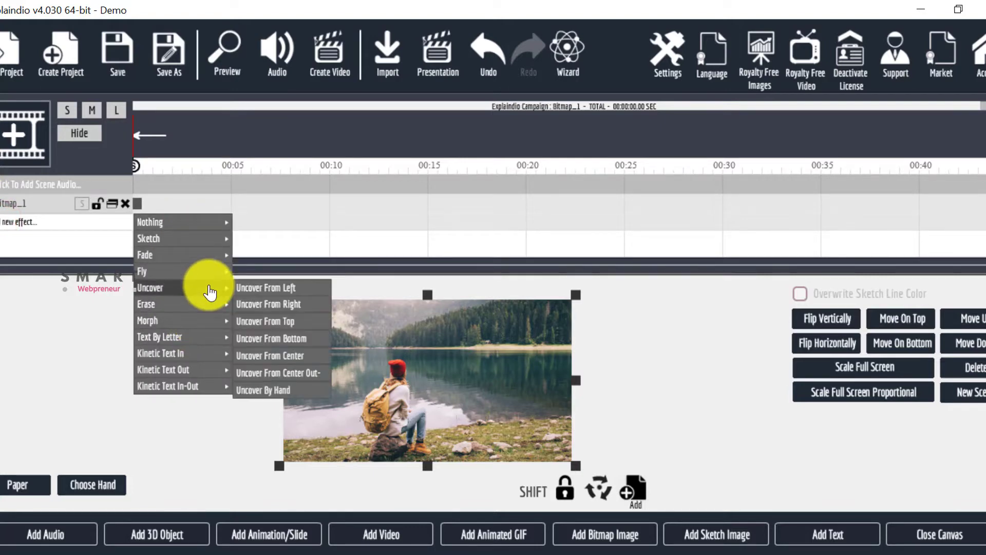
{"action": "left_click", "coordinate": [268, 293]}
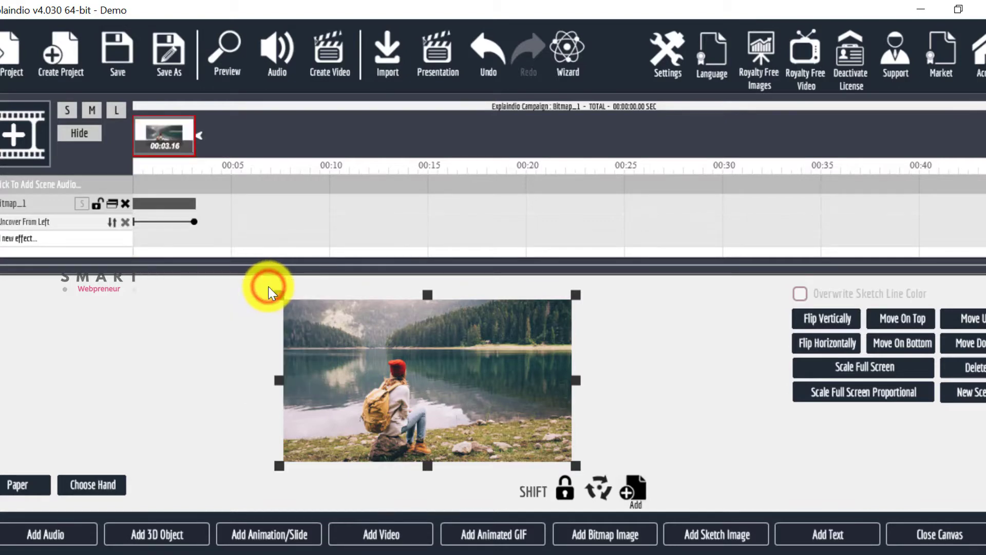
{"action": "left_click_drag", "start_coordinate": [195, 222], "coordinate": [220, 221]}
{"action": "left_click", "coordinate": [245, 55]}
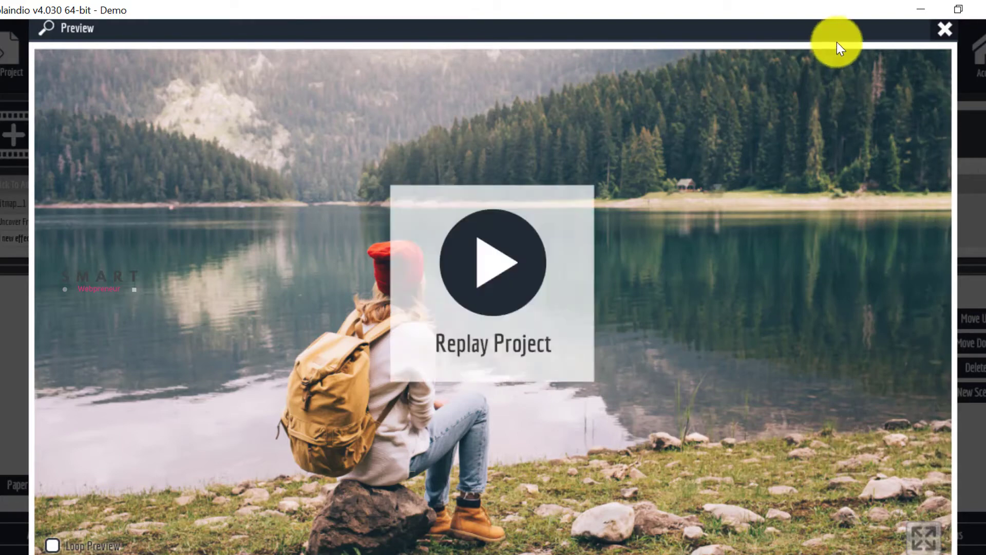
Replace the photo's Uncover From Left effect with Fly In By Hand and preview the scene
{"action": "left_click", "coordinate": [946, 26]}
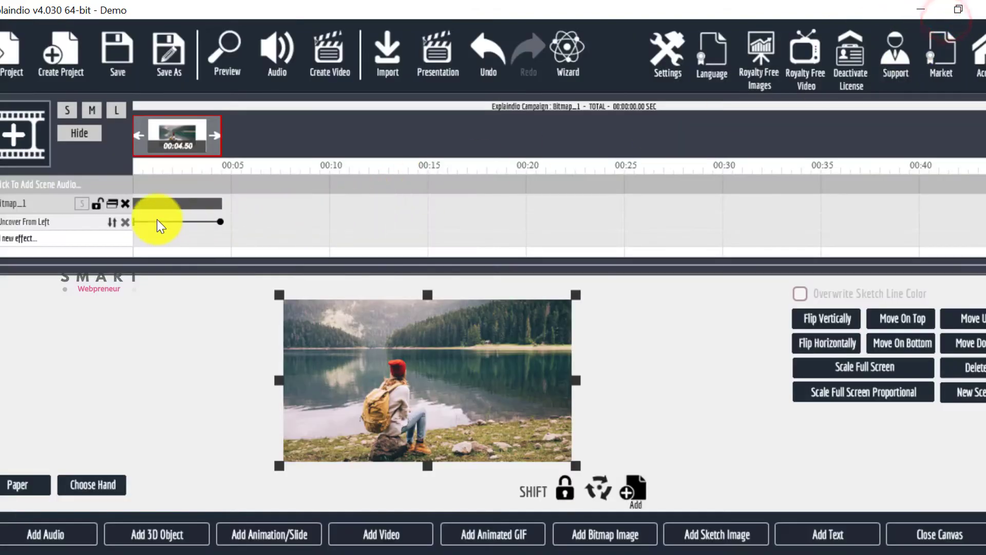
{"action": "left_click", "coordinate": [126, 221]}
{"action": "left_click", "coordinate": [30, 221]}
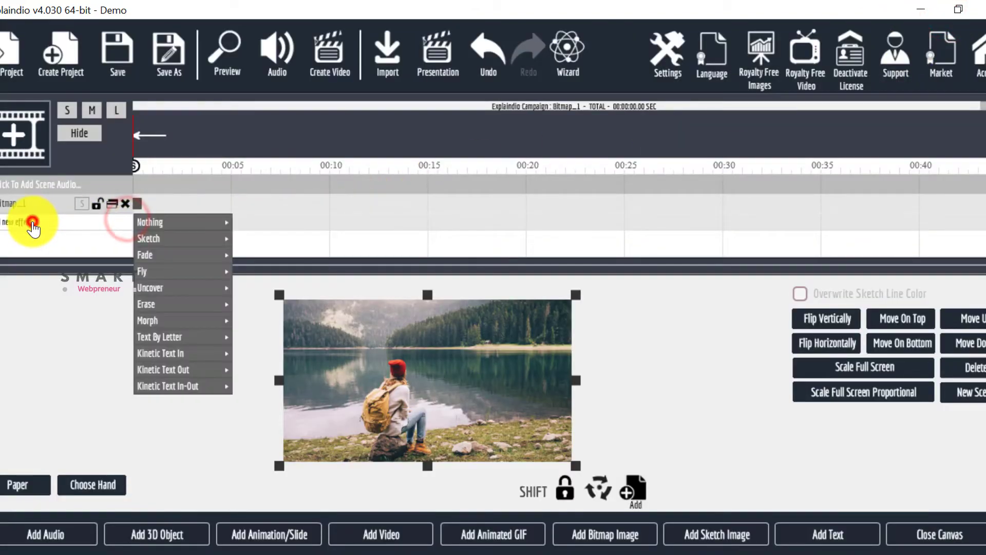
{"action": "mouse_move", "coordinate": [169, 327]}
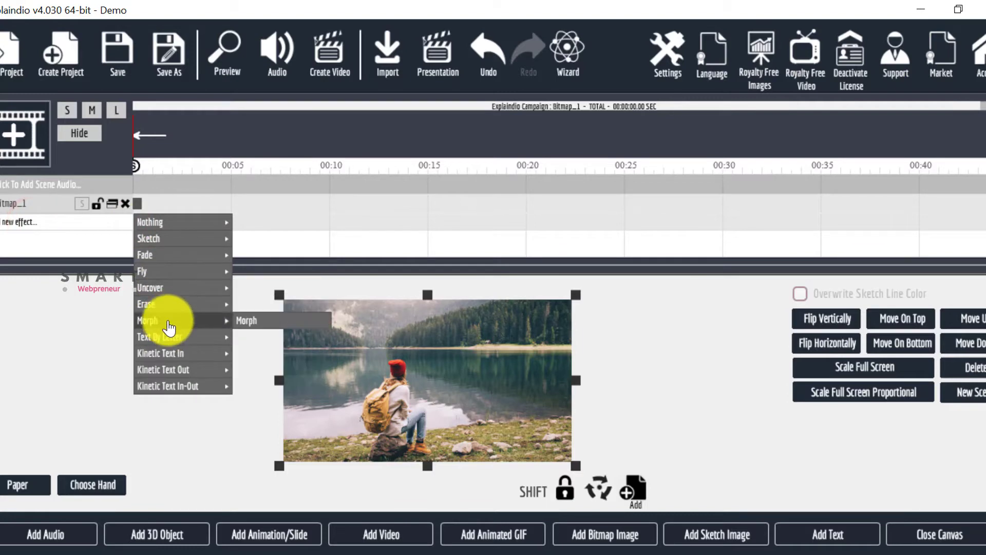
{"action": "mouse_move", "coordinate": [172, 298]}
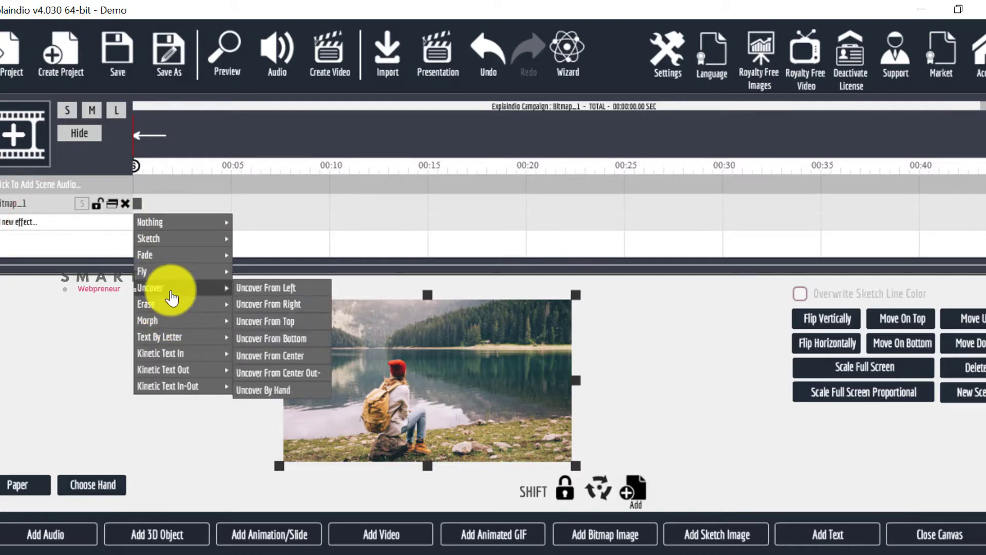
{"action": "mouse_move", "coordinate": [180, 275]}
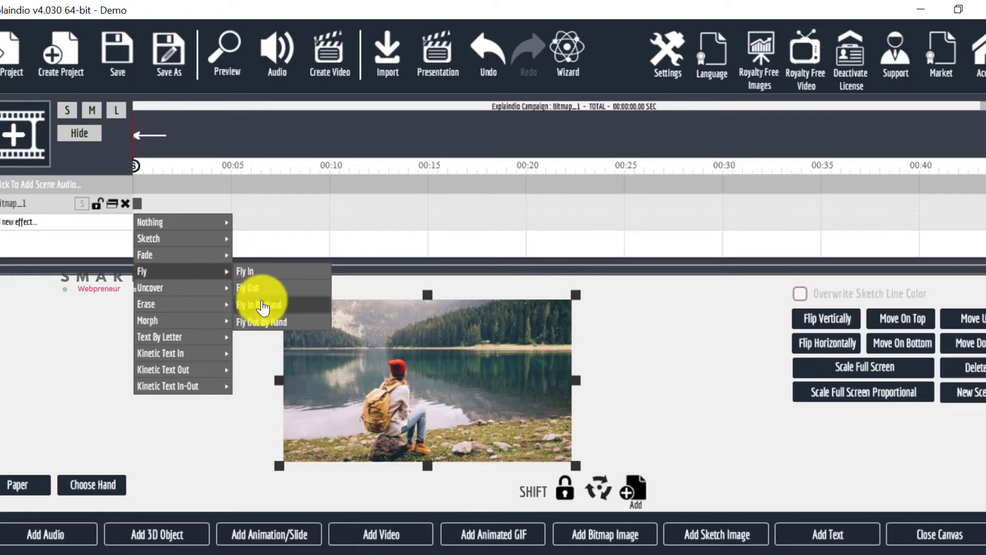
{"action": "left_click", "coordinate": [262, 307]}
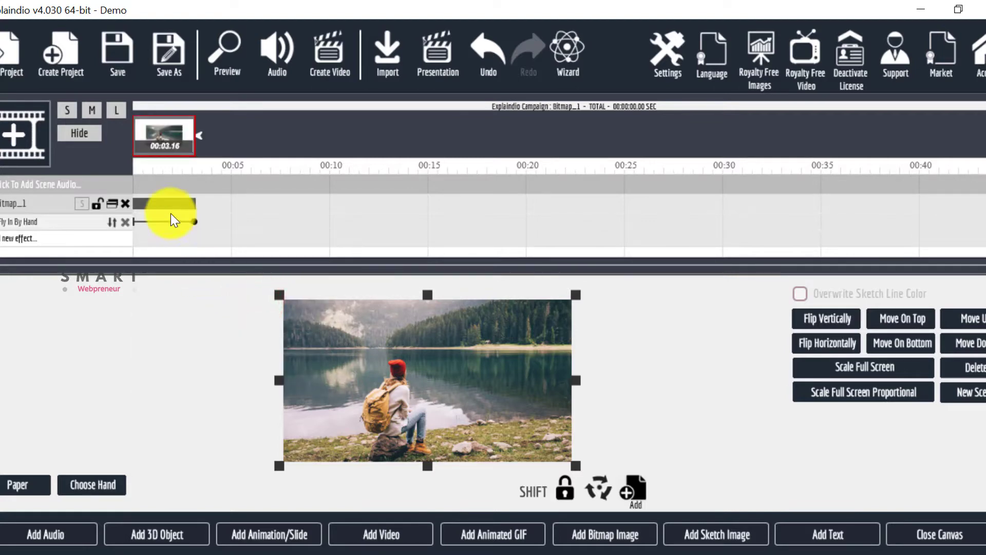
{"action": "left_click", "coordinate": [226, 52]}
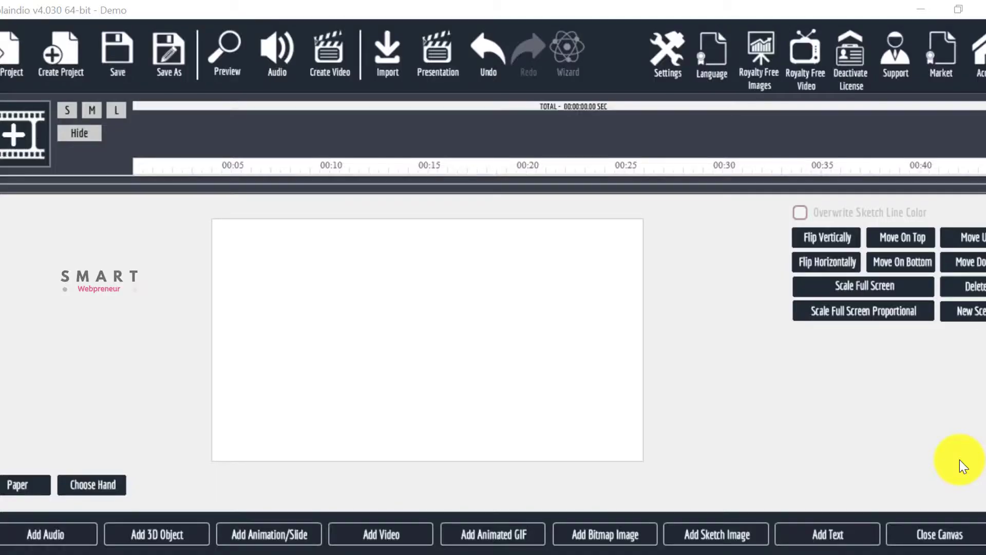
Insert the lion sketch from the Animal-FE collection into the scene
{"action": "left_click", "coordinate": [726, 536]}
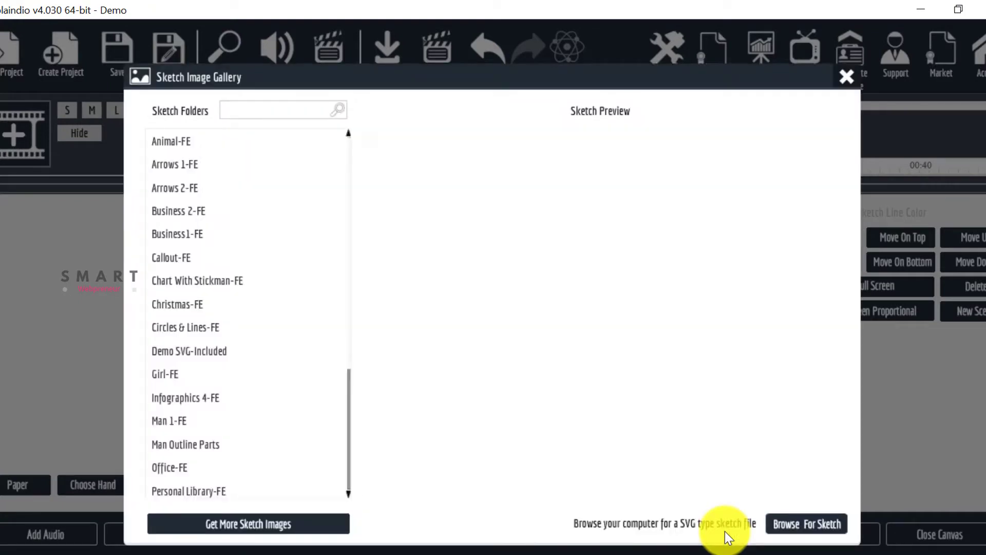
{"action": "left_click", "coordinate": [168, 141]}
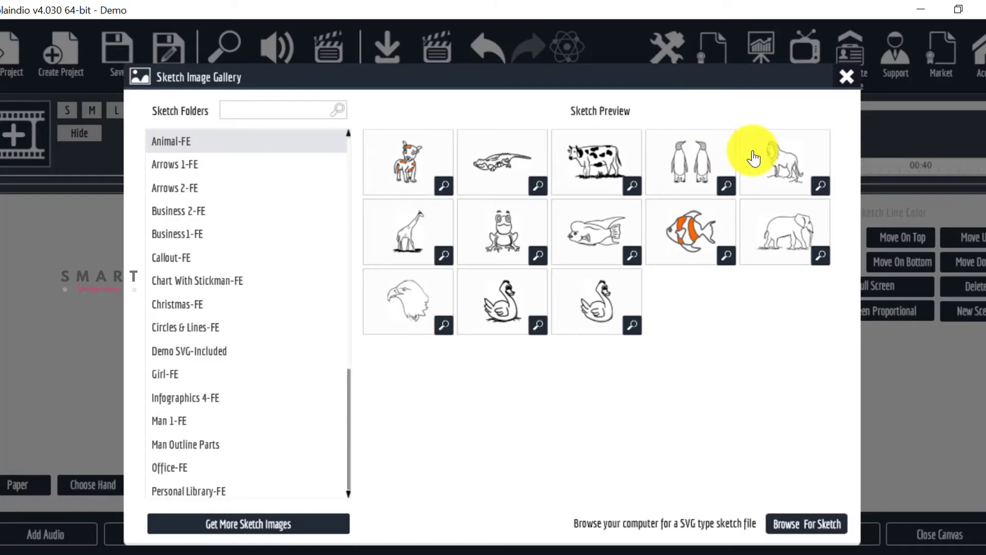
{"action": "left_click", "coordinate": [753, 154]}
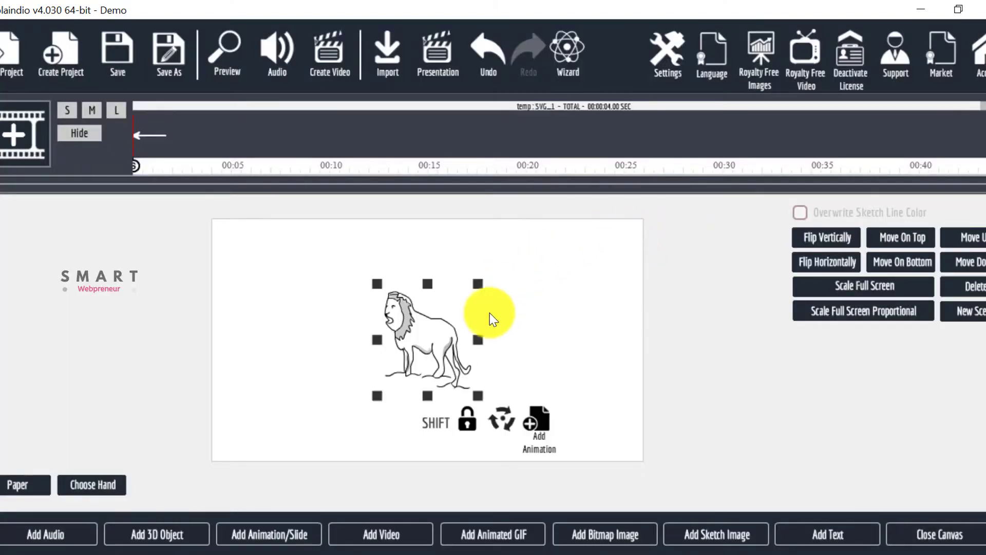
Move the lion to the canvas's left, enlarge it, and flip it horizontally to face right
{"action": "mouse_move", "coordinate": [441, 342]}
{"action": "left_mouse_down"}
{"action": "mouse_move", "coordinate": [363, 352]}
{"action": "mouse_move", "coordinate": [306, 317]}
{"action": "left_mouse_up"}
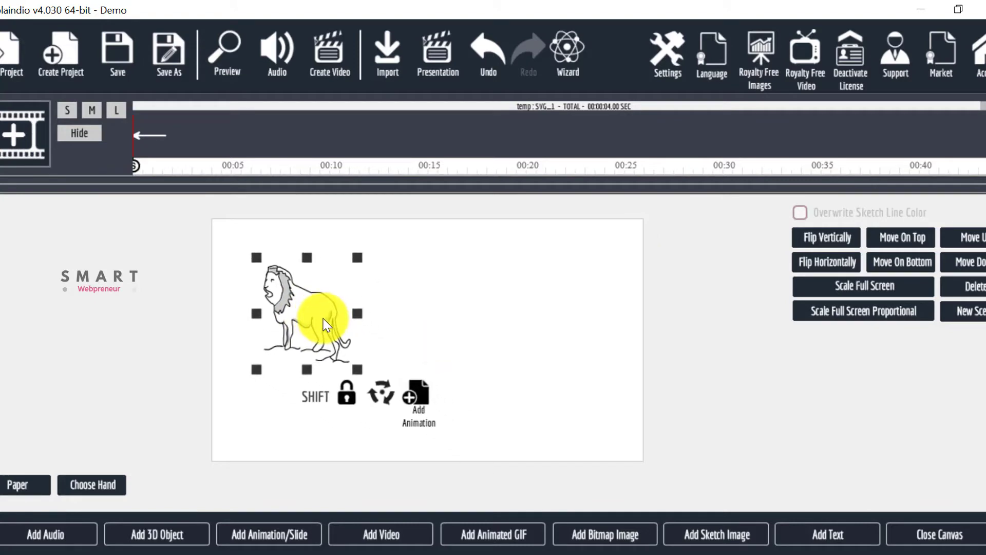
{"action": "mouse_move", "coordinate": [358, 369]}
{"action": "left_mouse_down"}
{"action": "mouse_move", "coordinate": [439, 440]}
{"action": "mouse_move", "coordinate": [438, 460]}
{"action": "mouse_move", "coordinate": [387, 353]}
{"action": "left_mouse_up"}
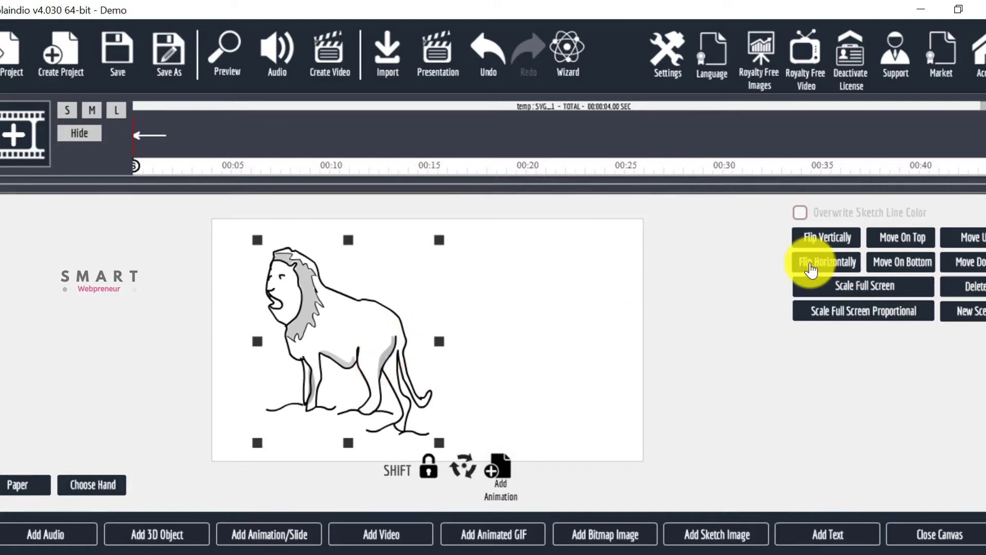
{"action": "left_click", "coordinate": [807, 262]}
{"action": "left_click", "coordinate": [662, 305]}
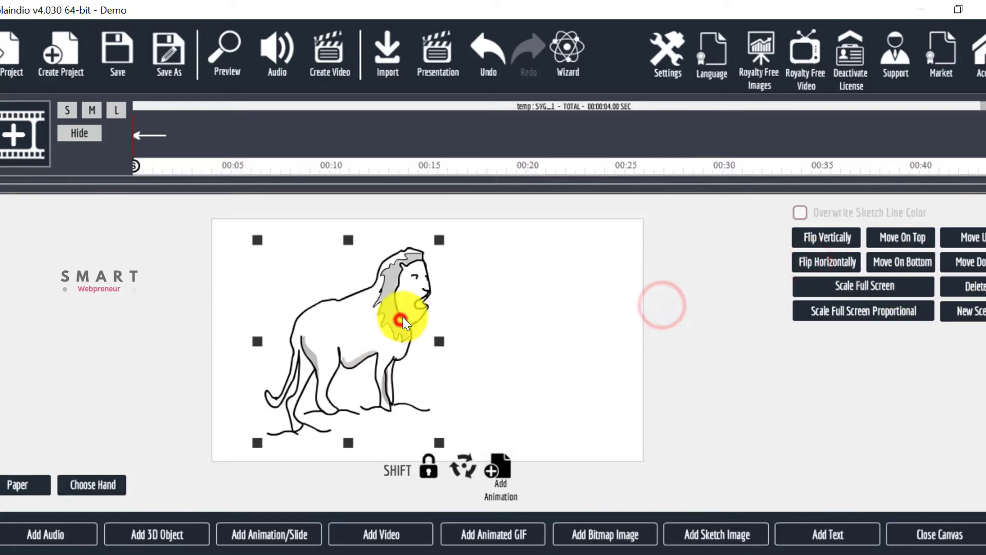
{"action": "left_click", "coordinate": [487, 217]}
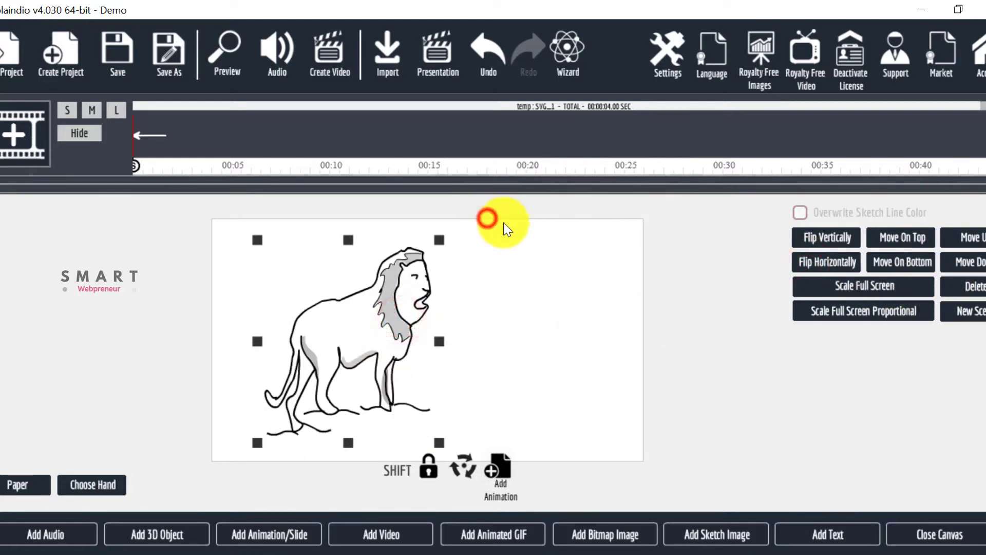
{"action": "left_click", "coordinate": [856, 545]}
Place a text reading 'The Lion King' beside the lion's head and enlarge it
{"action": "left_click_drag", "start_coordinate": [455, 336], "coordinate": [559, 318]}
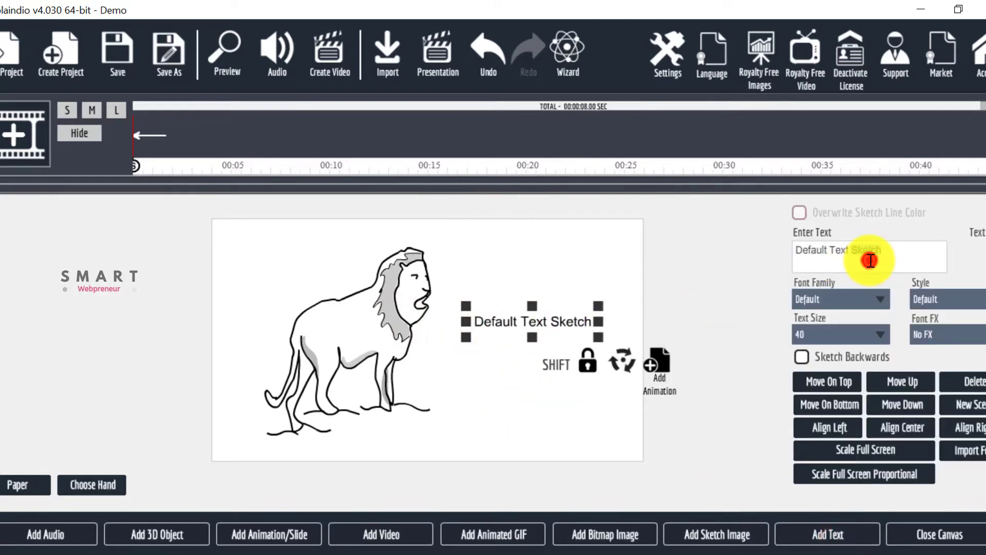
{"action": "type", "text": "The"}
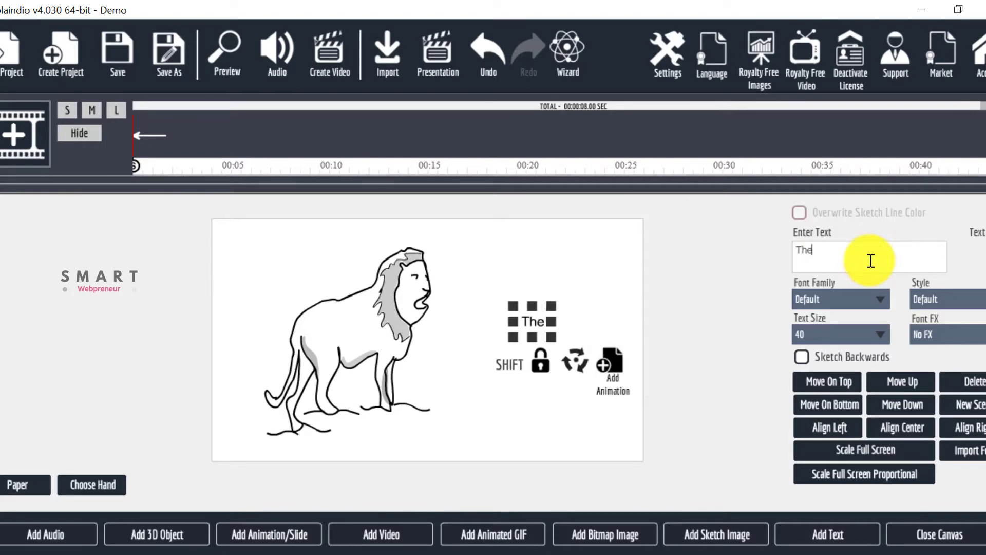
{"action": "type", "text": " Lion Kin"}
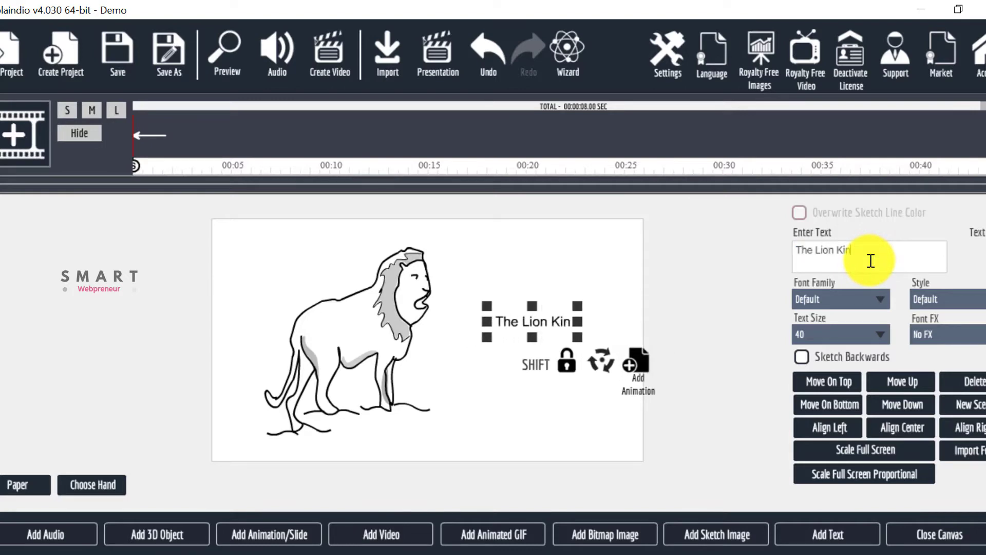
{"action": "type", "text": "g"}
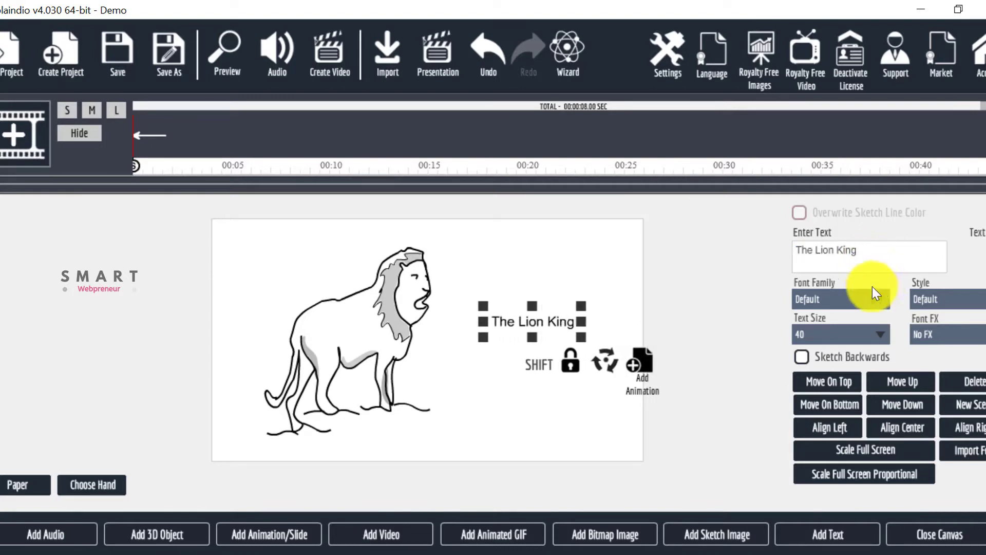
{"action": "left_click_drag", "start_coordinate": [579, 340], "coordinate": [632, 371]}
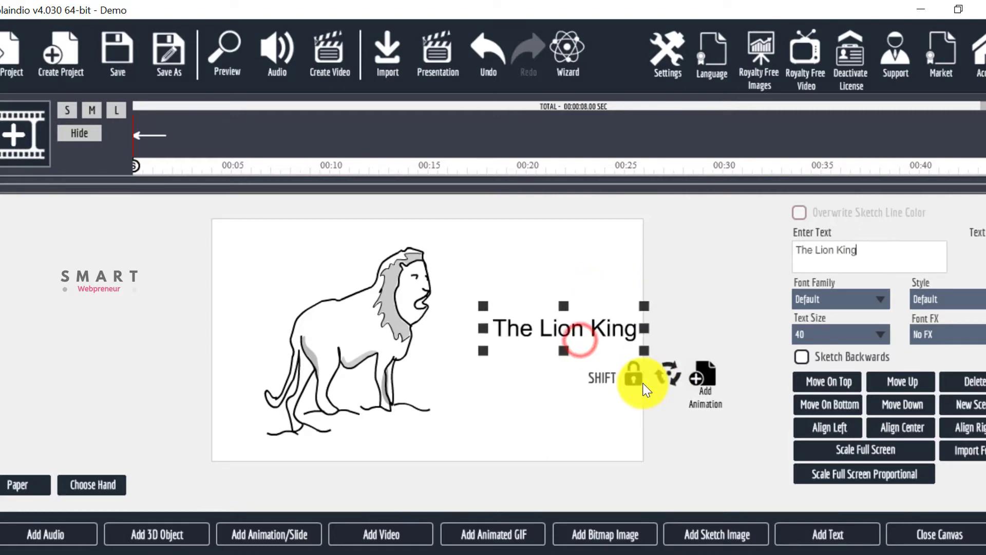
{"action": "left_click_drag", "start_coordinate": [596, 339], "coordinate": [569, 335]}
{"action": "left_click", "coordinate": [588, 325]}
Set the title's font to Alegreya, colour it red, and enlarge its text box
{"action": "left_click", "coordinate": [866, 301]}
{"action": "left_click", "coordinate": [829, 358]}
{"action": "left_click_drag", "start_coordinate": [618, 305], "coordinate": [714, 279]}
{"action": "left_click", "coordinate": [978, 249]}
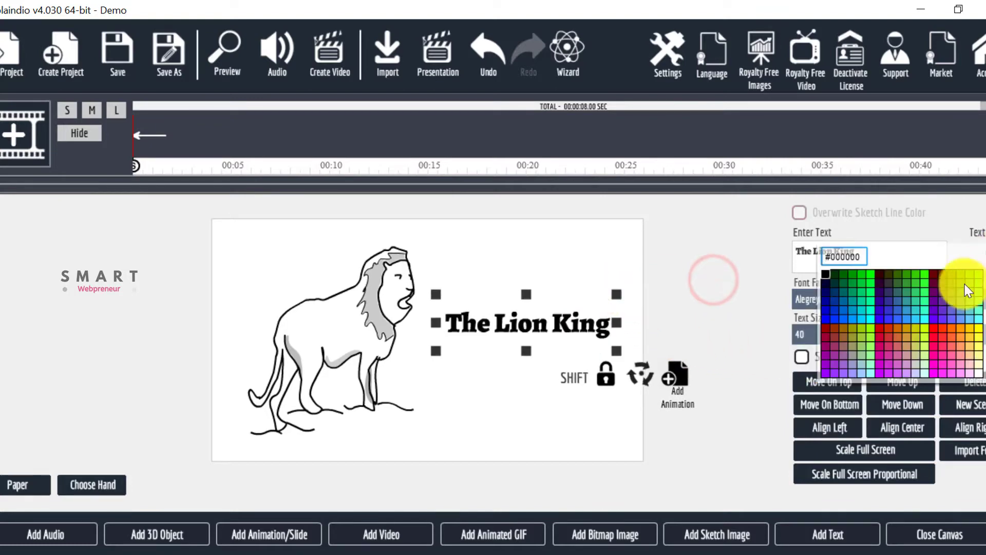
{"action": "left_click", "coordinate": [881, 327]}
{"action": "left_click", "coordinate": [678, 309]}
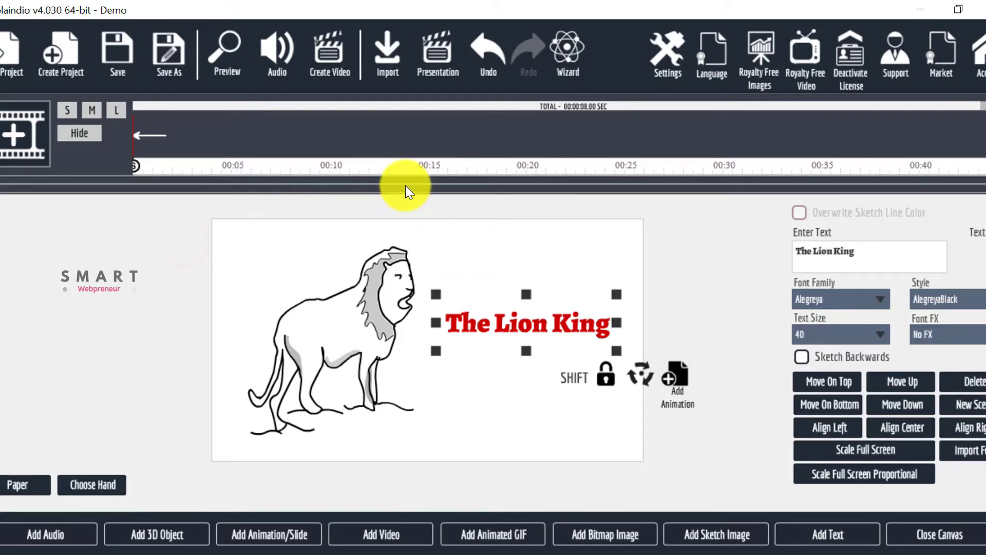
{"action": "left_click_drag", "start_coordinate": [454, 194], "coordinate": [447, 270]}
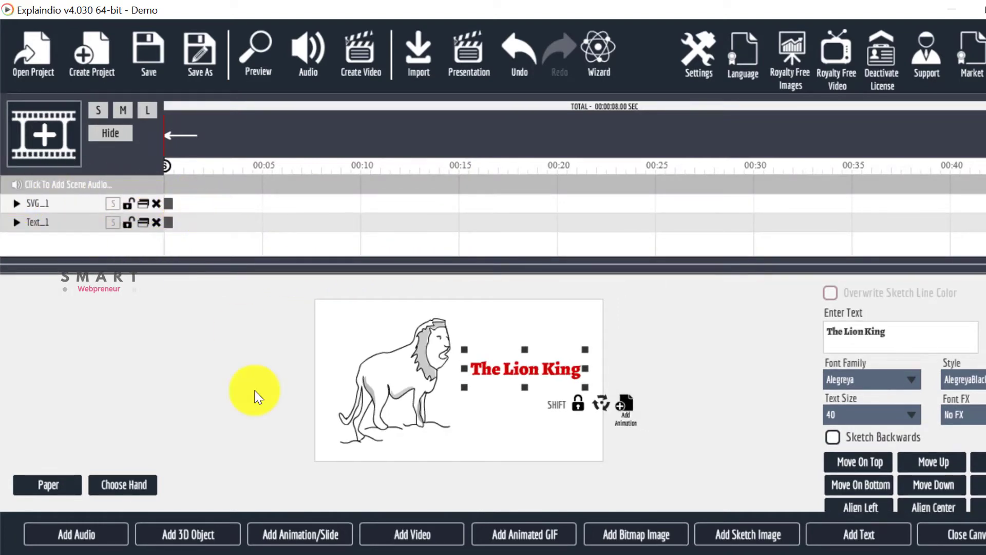
Apply the Sketch effect to the lion drawing SVG_1
{"action": "left_click", "coordinate": [16, 204]}
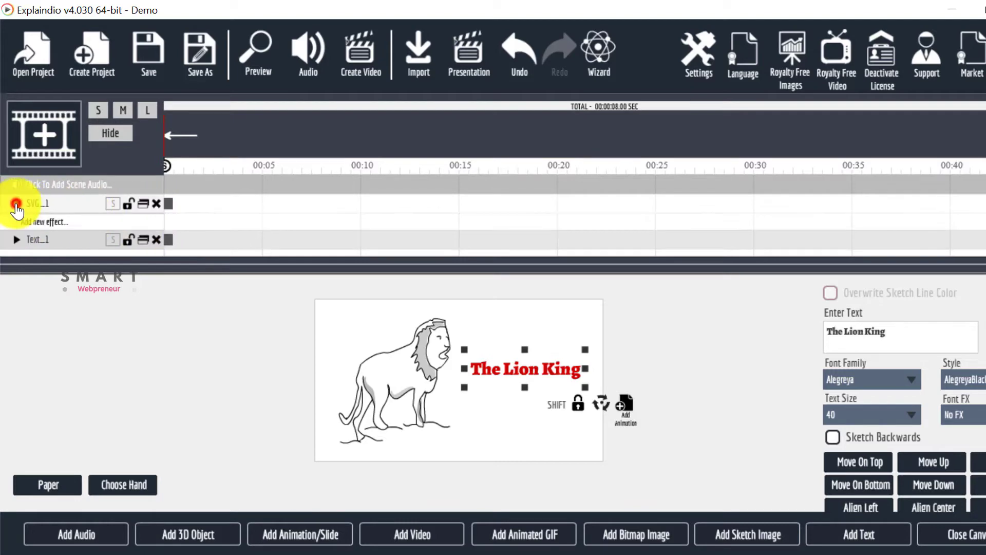
{"action": "left_click", "coordinate": [16, 204]}
{"action": "left_click", "coordinate": [17, 204]}
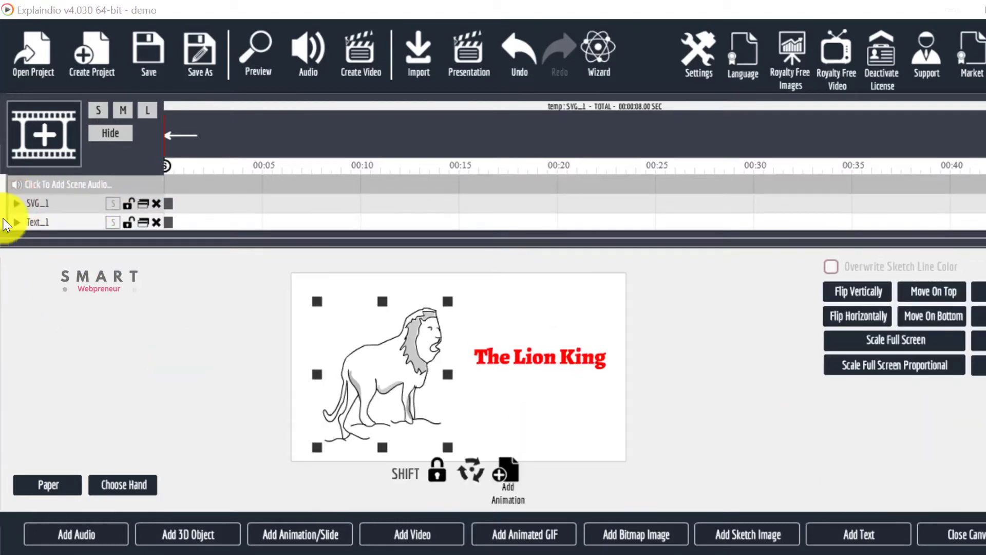
{"action": "left_click", "coordinate": [17, 204]}
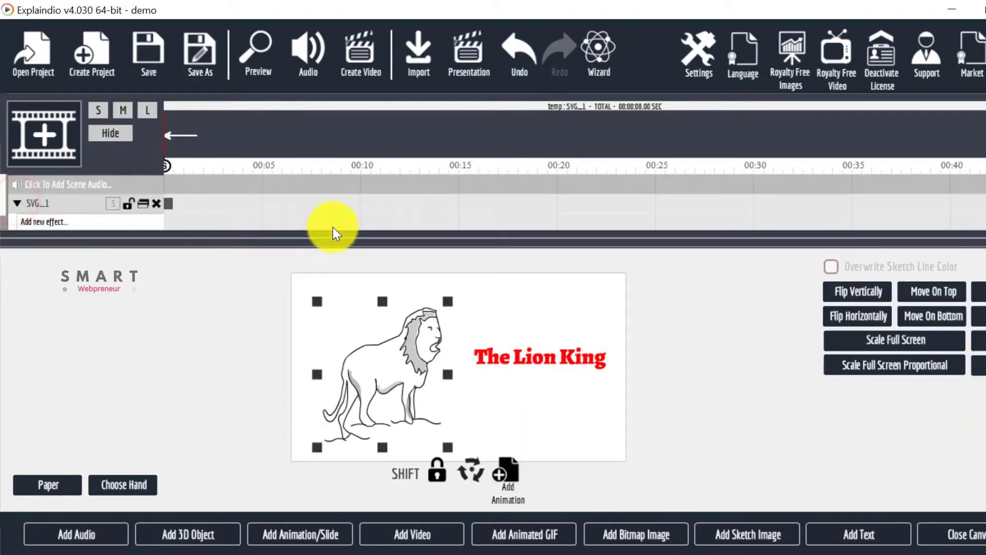
{"action": "left_click_drag", "start_coordinate": [454, 245], "coordinate": [454, 277]}
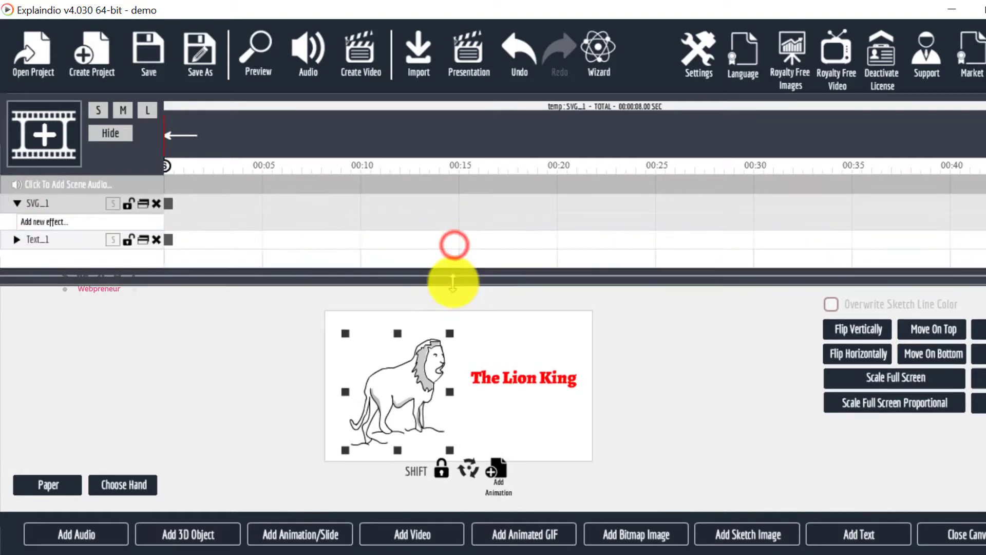
{"action": "left_click", "coordinate": [22, 224]}
{"action": "mouse_move", "coordinate": [187, 239]}
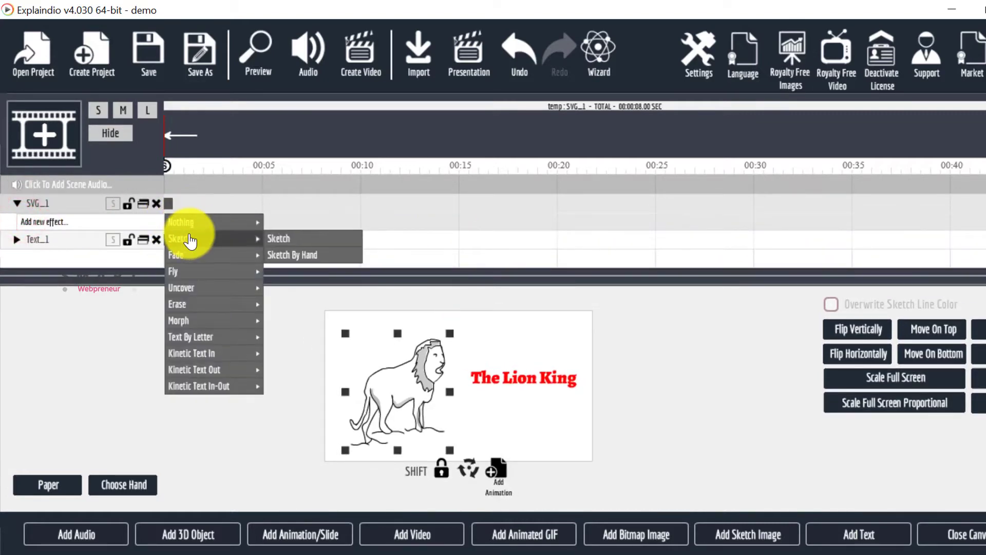
{"action": "left_click", "coordinate": [284, 239]}
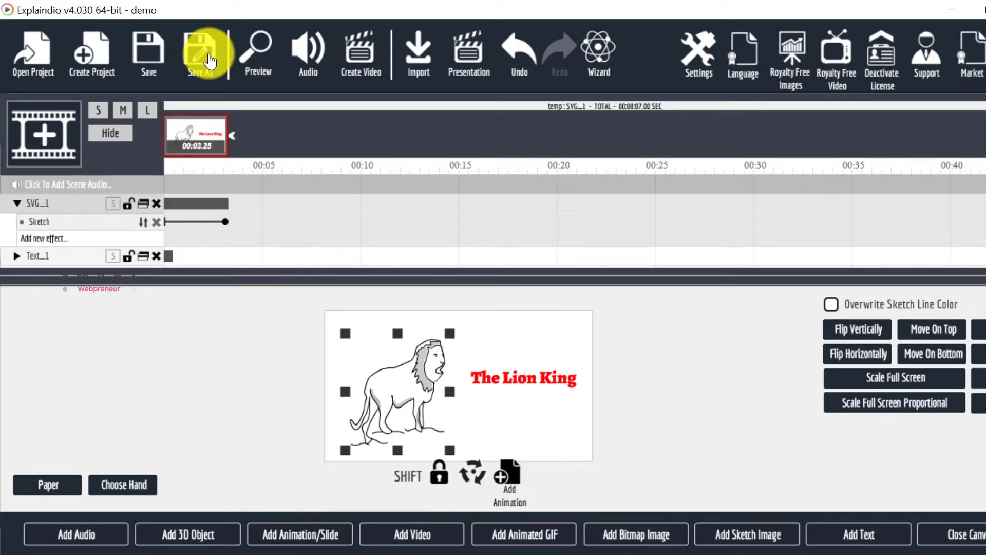
Delay Text_1 until after the lion's sketch finishes and preview the scene
{"action": "left_click_drag", "start_coordinate": [188, 261], "coordinate": [230, 265]}
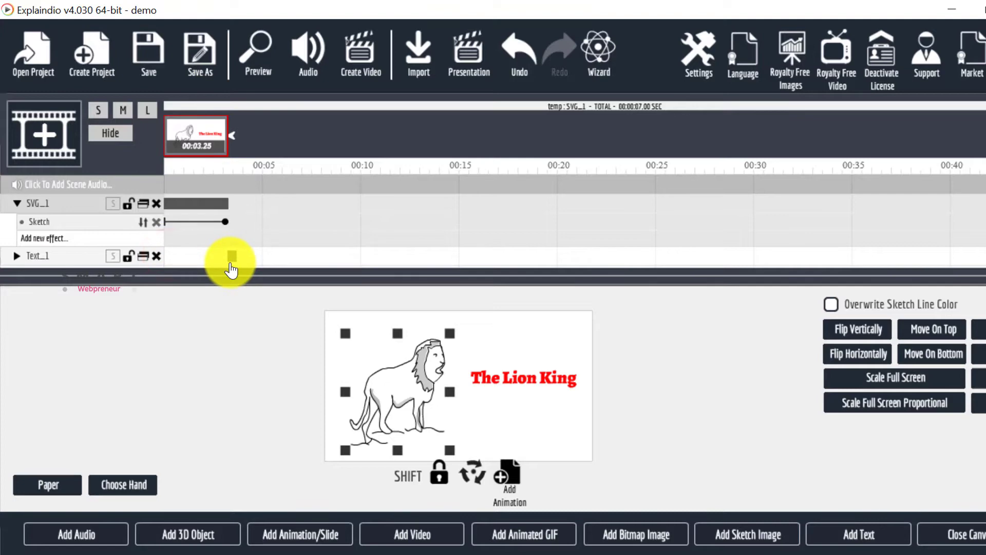
{"action": "left_click", "coordinate": [262, 55]}
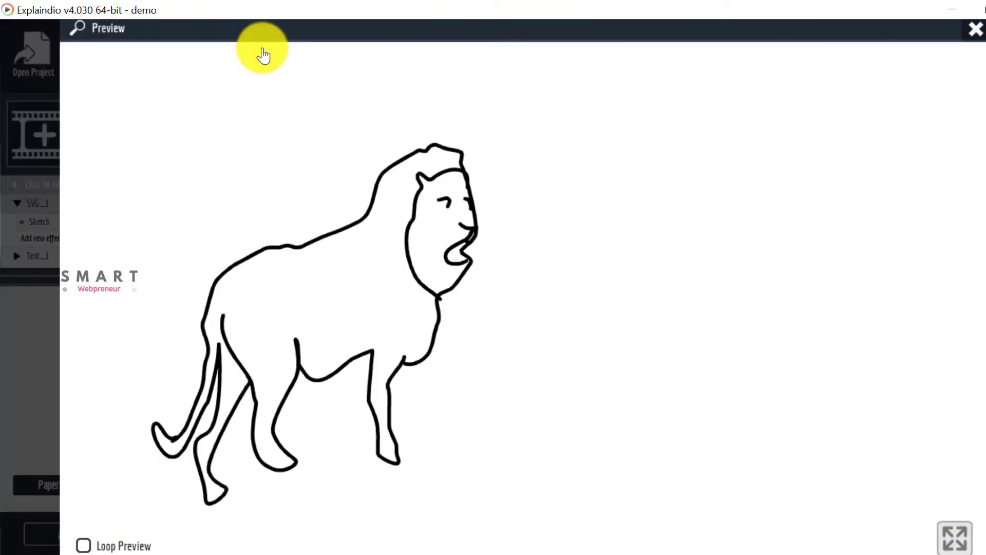
{"action": "left_click", "coordinate": [976, 32]}
{"action": "left_click", "coordinate": [186, 394]}
Replace the lion's sketch effect with Sketch By Hand and stretch its layer to match
{"action": "left_click", "coordinate": [157, 222]}
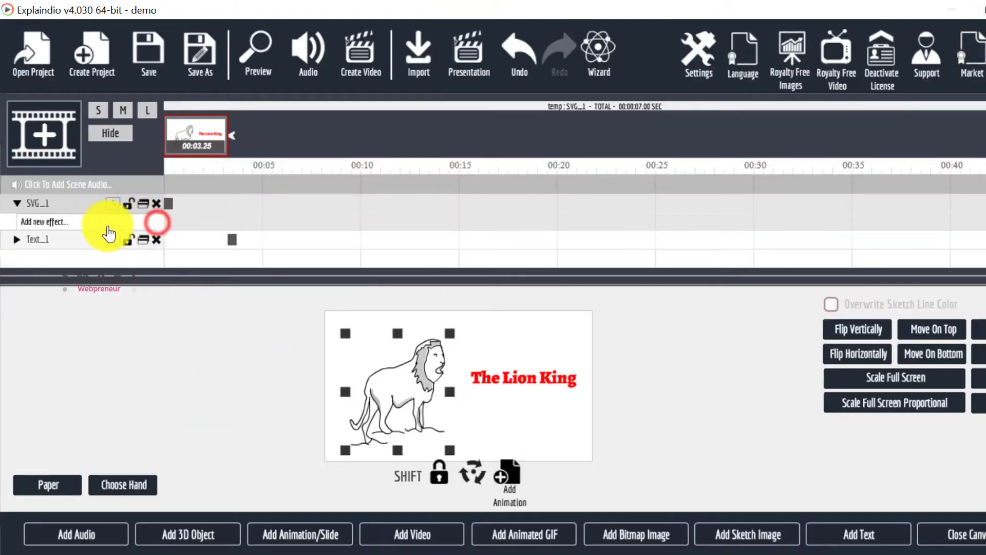
{"action": "left_click", "coordinate": [89, 219]}
{"action": "mouse_move", "coordinate": [174, 243]}
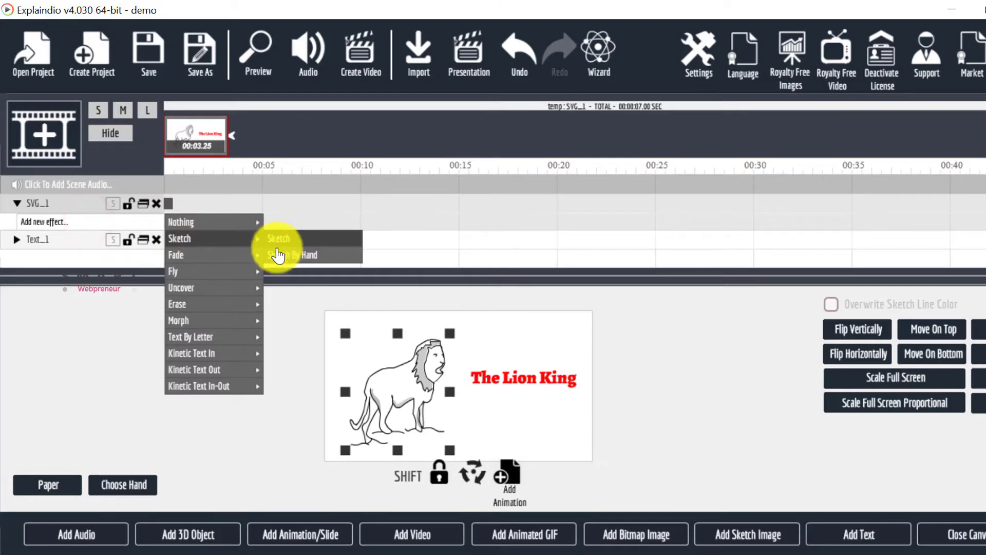
{"action": "left_click", "coordinate": [280, 254]}
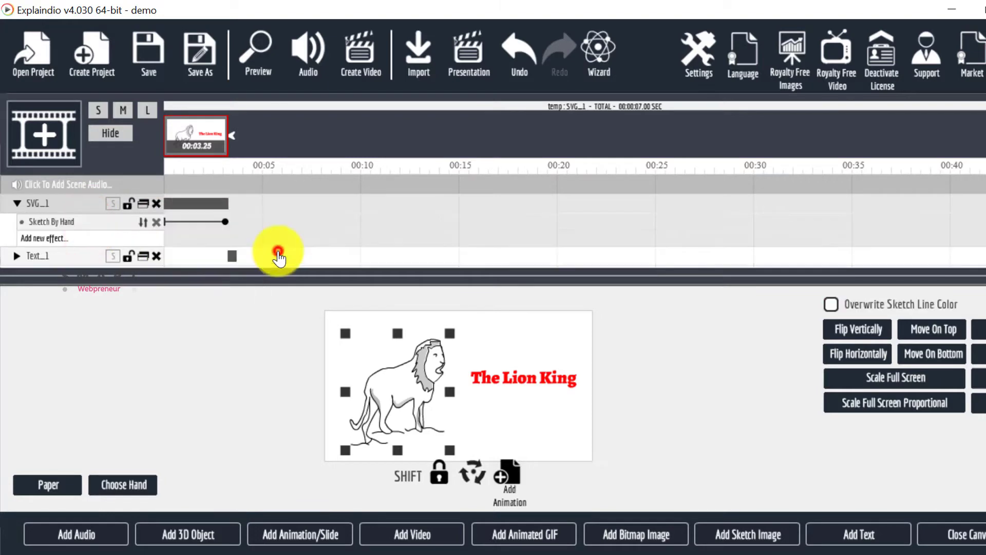
{"action": "left_click", "coordinate": [226, 222]}
Give The Lion King text a Sketch By Hand effect and preview the scene
{"action": "left_click", "coordinate": [17, 256]}
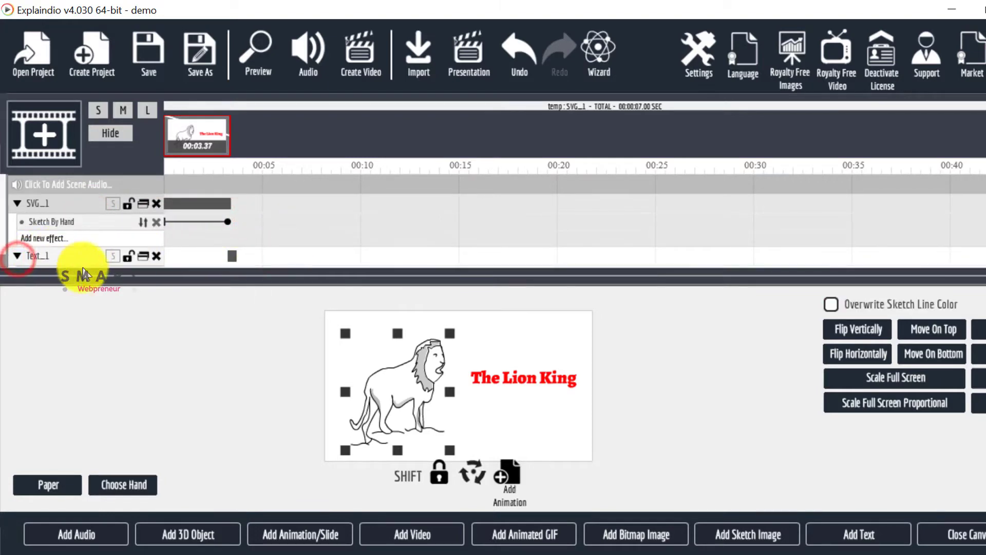
{"action": "left_click", "coordinate": [74, 263]}
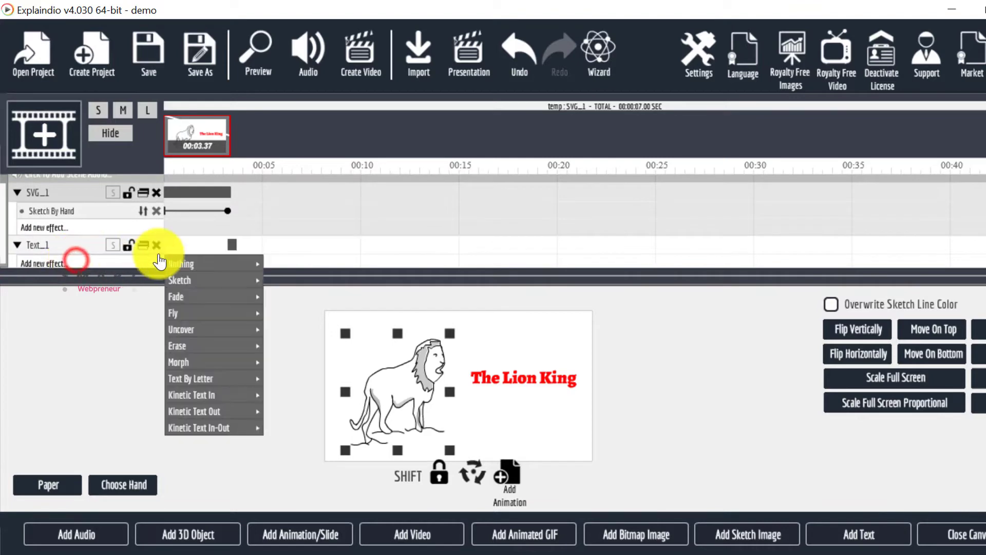
{"action": "mouse_move", "coordinate": [176, 277]}
{"action": "left_click", "coordinate": [286, 297]}
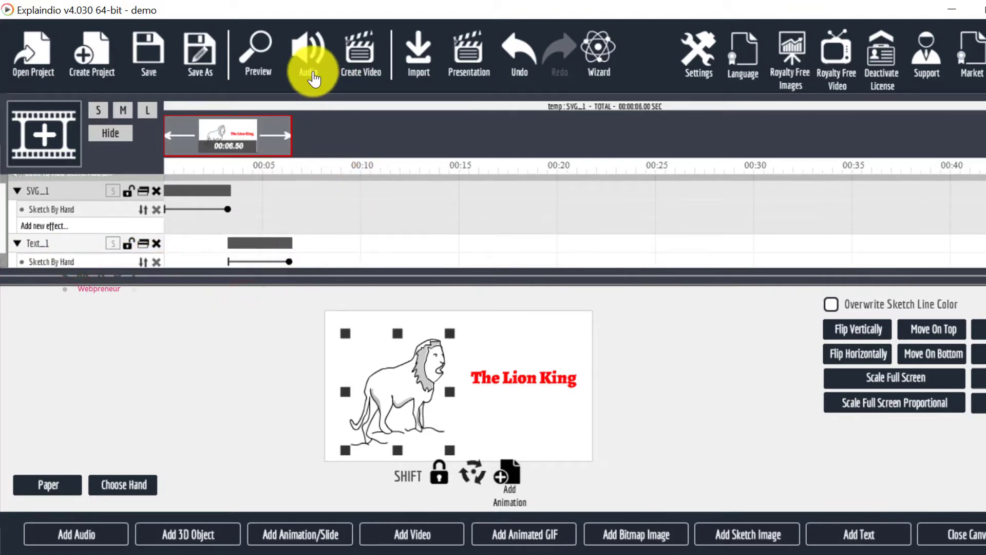
{"action": "left_click", "coordinate": [264, 59]}
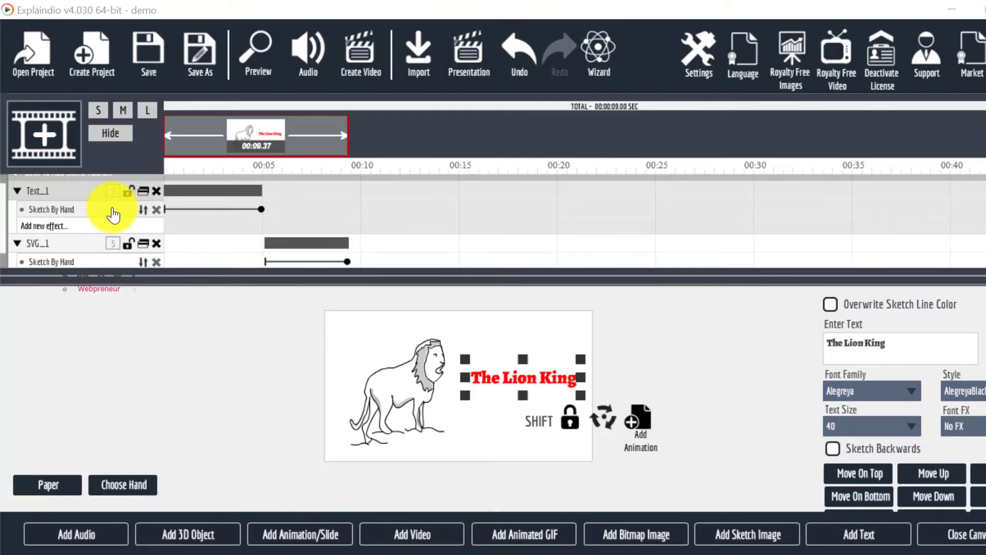
Remove the text's Sketch By Hand effect and browse the effect list for another
{"action": "left_click", "coordinate": [157, 209]}
{"action": "left_click", "coordinate": [118, 209]}
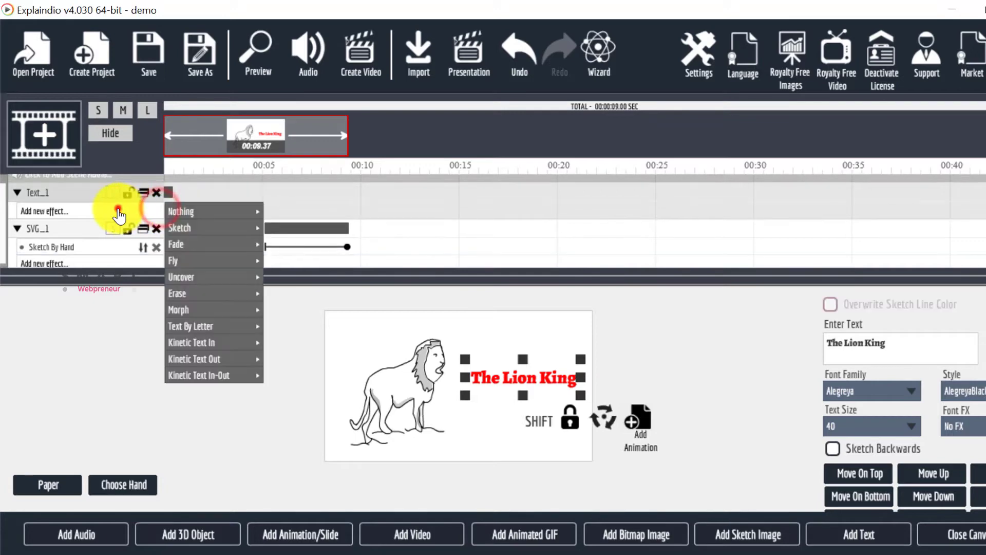
{"action": "mouse_move", "coordinate": [168, 213]}
{"action": "mouse_move", "coordinate": [180, 250]}
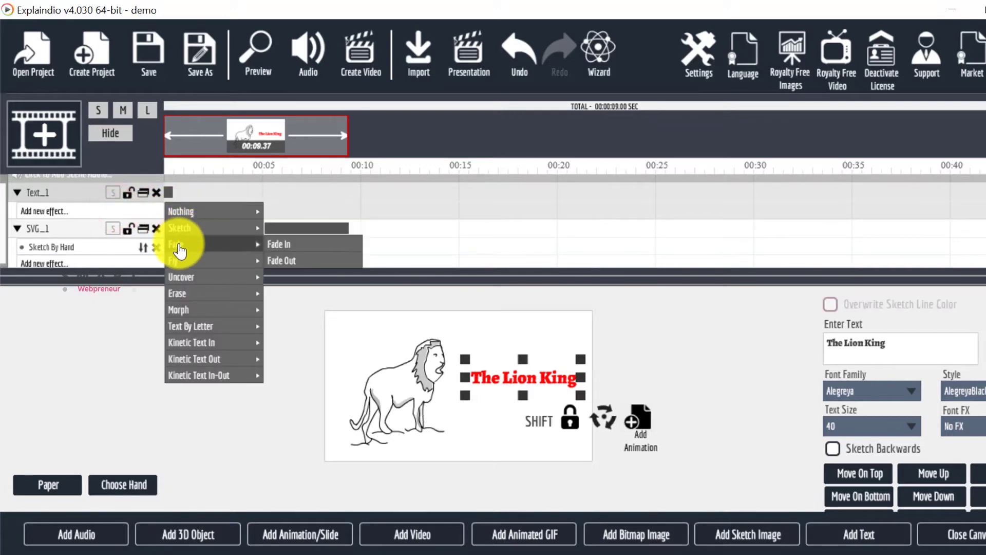
{"action": "mouse_move", "coordinate": [187, 266]}
{"action": "mouse_move", "coordinate": [207, 280]}
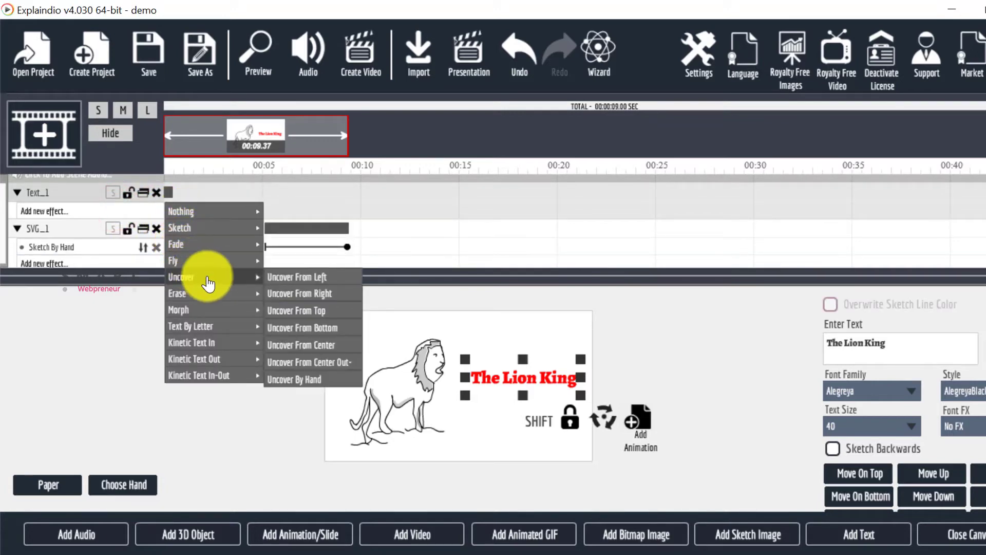
{"action": "mouse_move", "coordinate": [226, 297]}
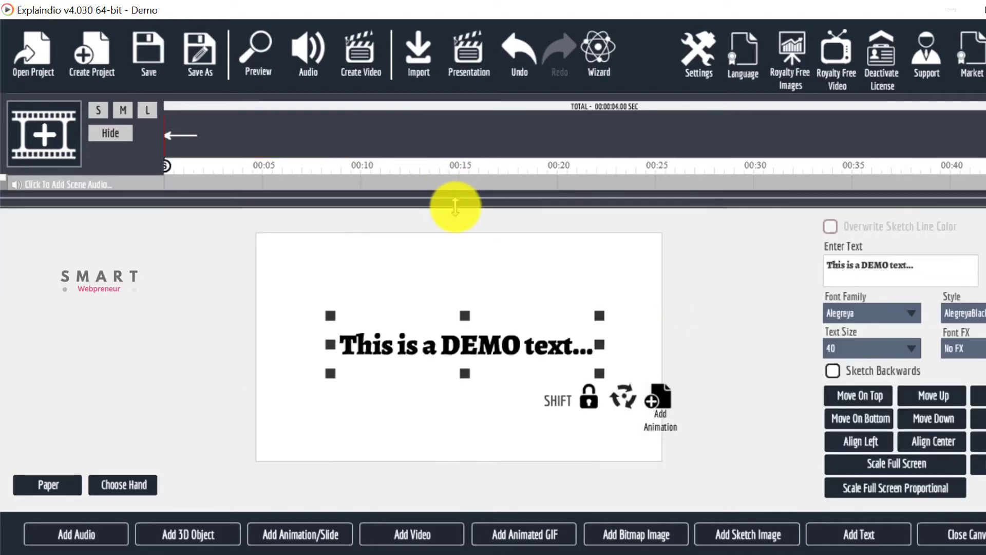
{"action": "left_click_drag", "start_coordinate": [456, 204], "coordinate": [456, 242]}
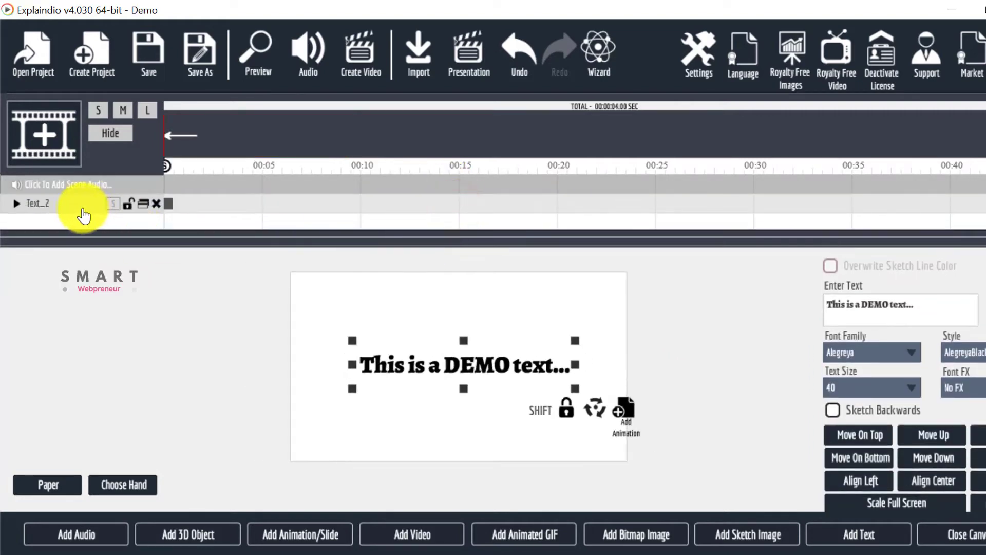
Add a Text By Letter Slide From Left effect to Text_2 and preview the letters sliding in
{"action": "left_click", "coordinate": [16, 206]}
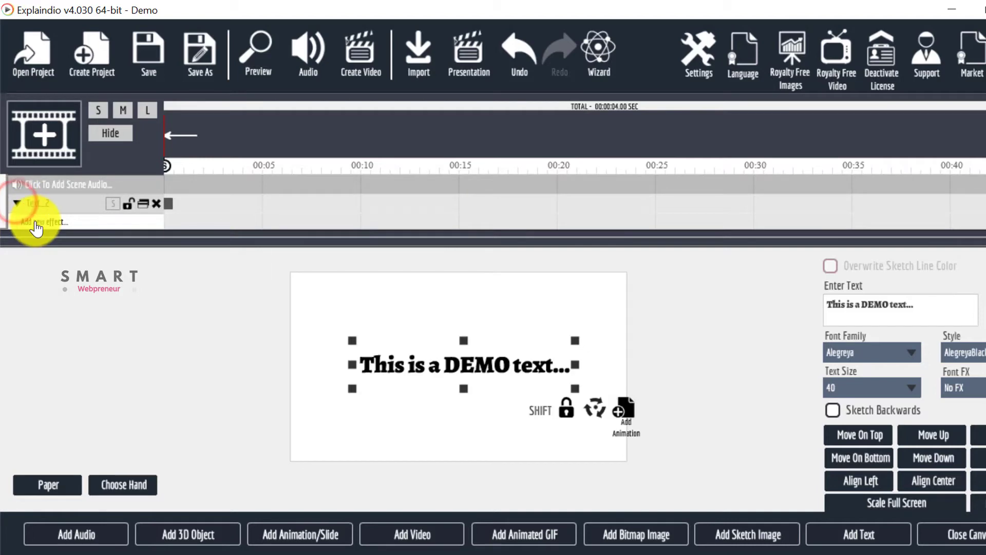
{"action": "left_click", "coordinate": [32, 222]}
{"action": "mouse_move", "coordinate": [207, 230]}
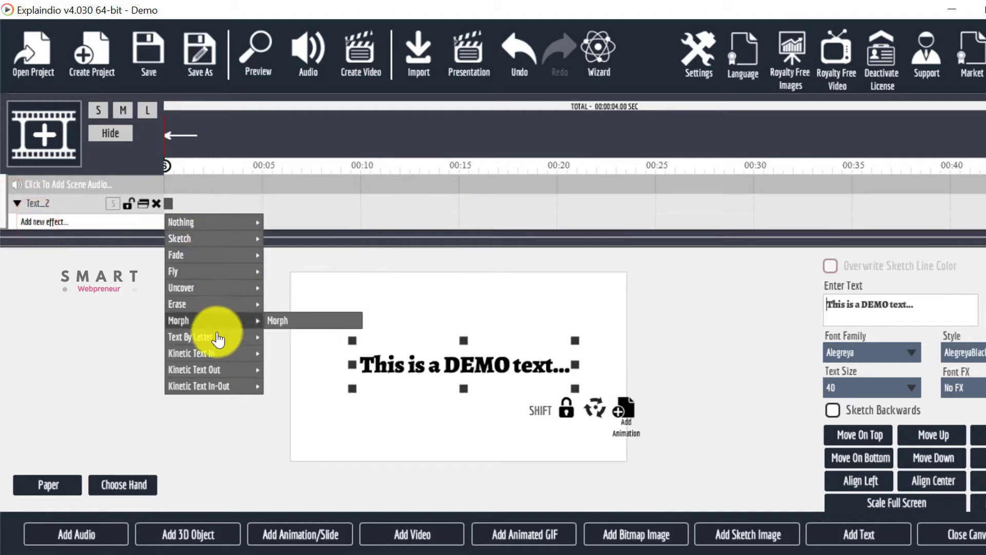
{"action": "mouse_move", "coordinate": [217, 342]}
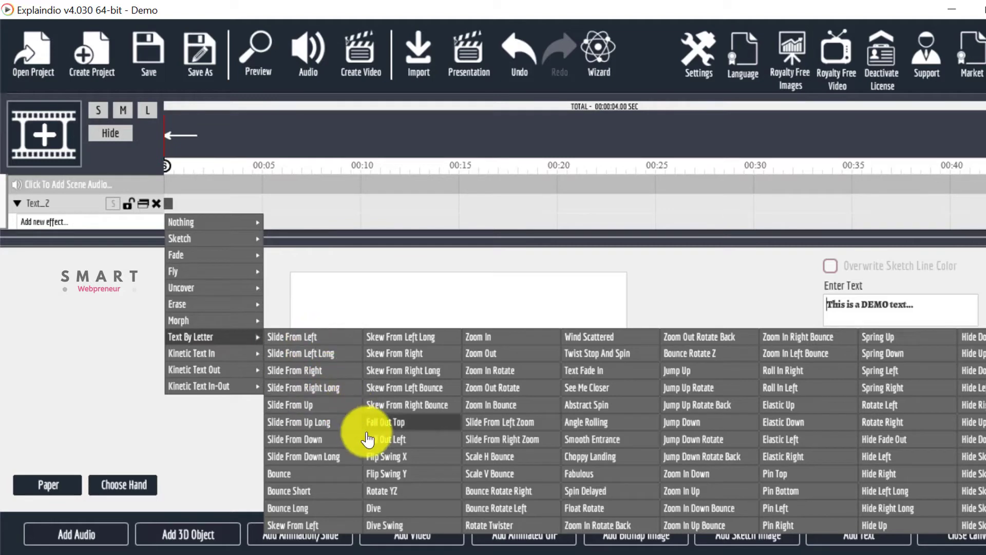
{"action": "left_click", "coordinate": [321, 339]}
{"action": "left_click", "coordinate": [251, 56]}
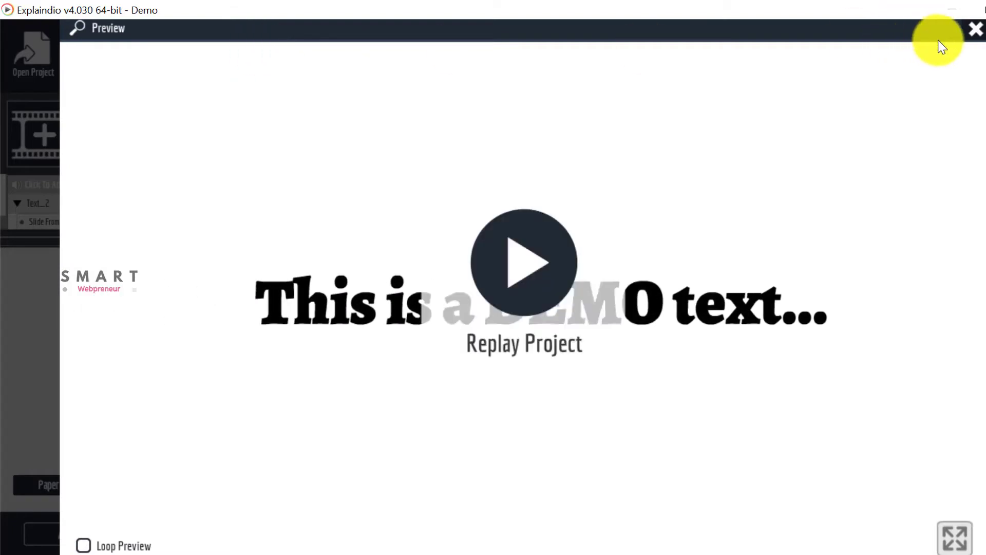
{"action": "left_click", "coordinate": [974, 32]}
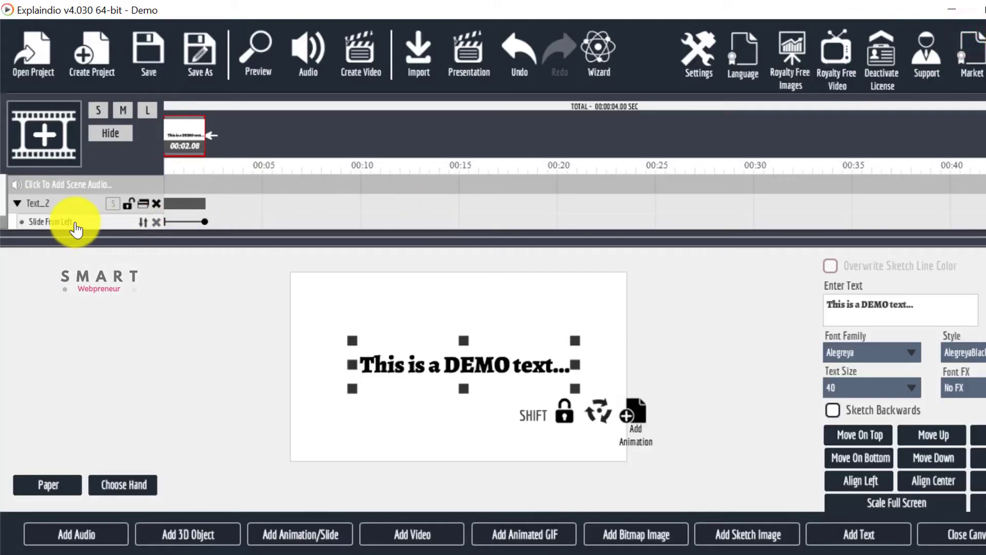
Swap the DEMO text's effect for Kinetic Text In Slide From Left Zoom and preview it
{"action": "left_click", "coordinate": [157, 223]}
{"action": "left_click", "coordinate": [109, 220]}
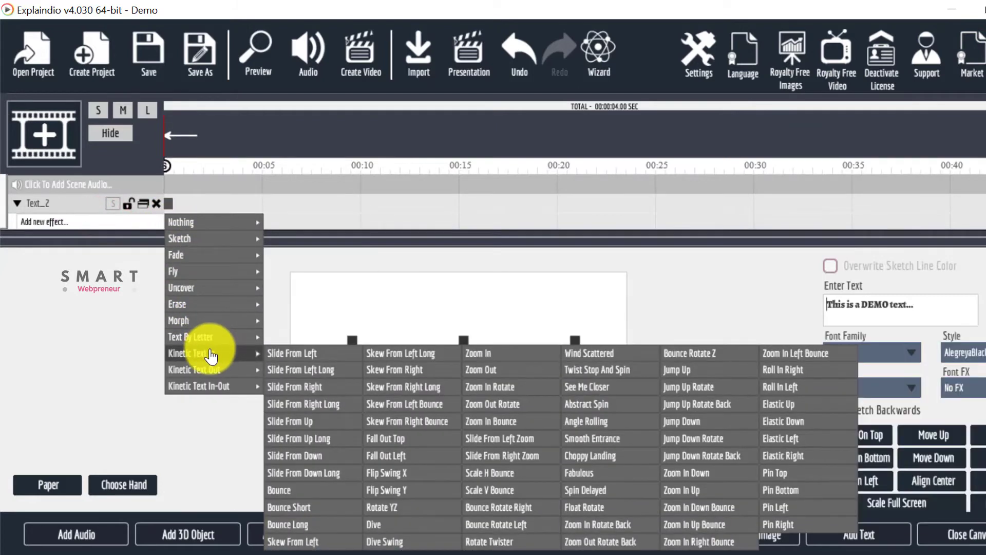
{"action": "left_click", "coordinate": [481, 441]}
{"action": "left_click", "coordinate": [258, 50]}
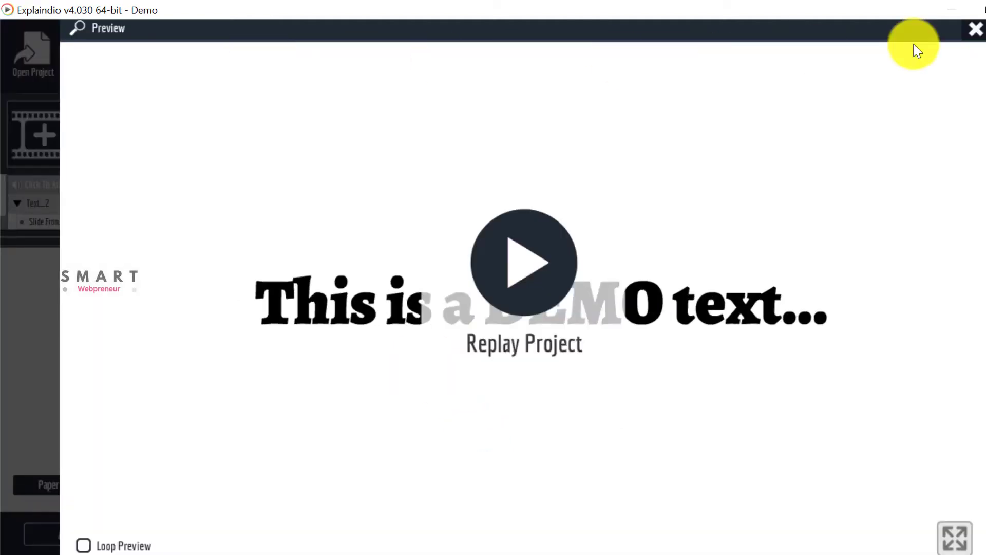
{"action": "left_click", "coordinate": [975, 29]}
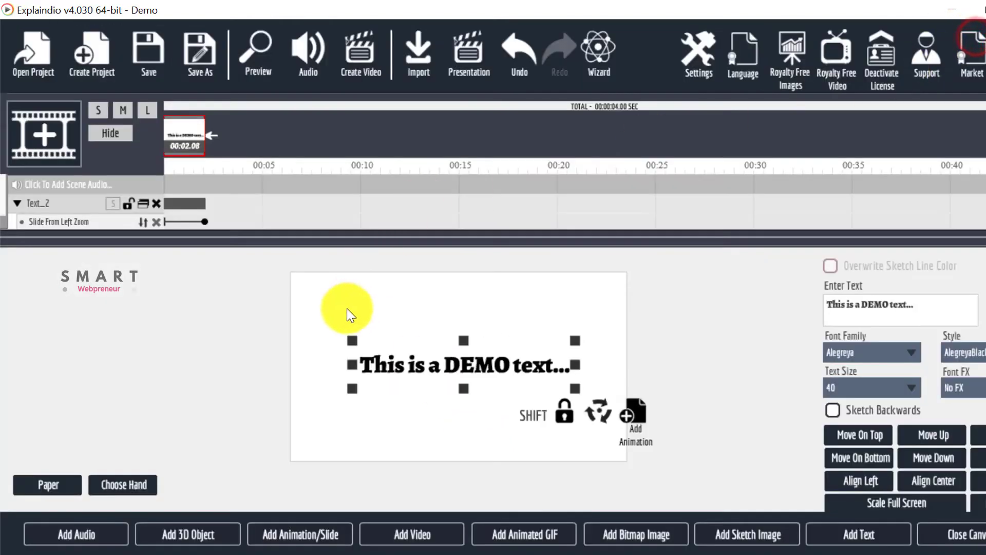
Replace Slide From Left Zoom with the Kinetic Text In Fabulous effect and preview it
{"action": "left_click", "coordinate": [152, 224]}
{"action": "left_click", "coordinate": [126, 218]}
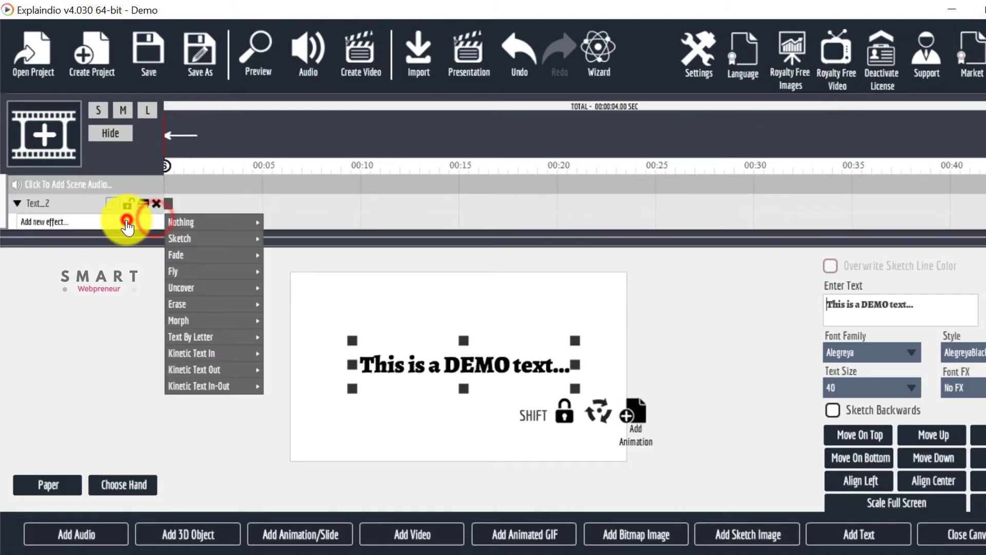
{"action": "mouse_move", "coordinate": [213, 357]}
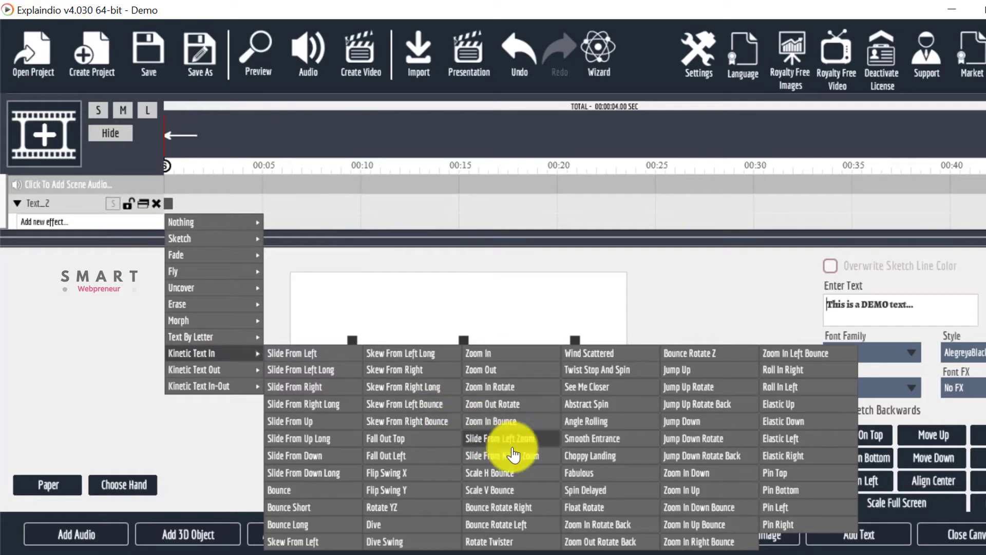
{"action": "left_click", "coordinate": [583, 475]}
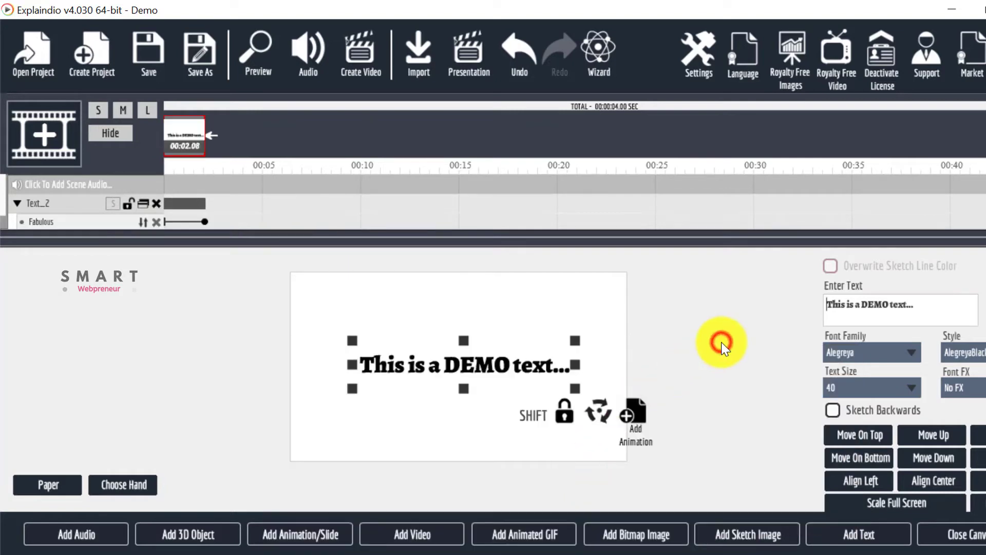
{"action": "left_click", "coordinate": [258, 50]}
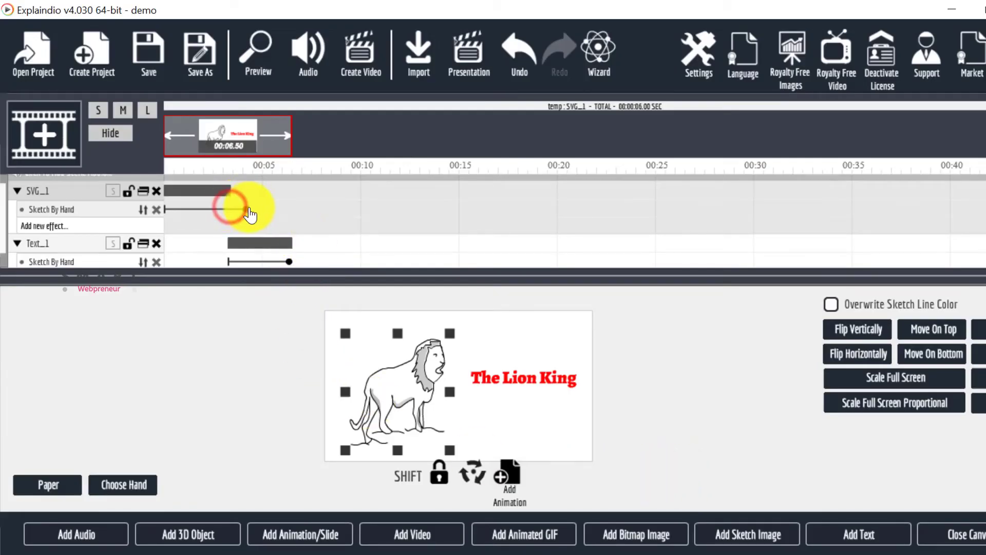
Move The Lion King text bar to 00:00 and start the lion drawing around 5 seconds
{"action": "left_click_drag", "start_coordinate": [264, 250], "coordinate": [349, 272]}
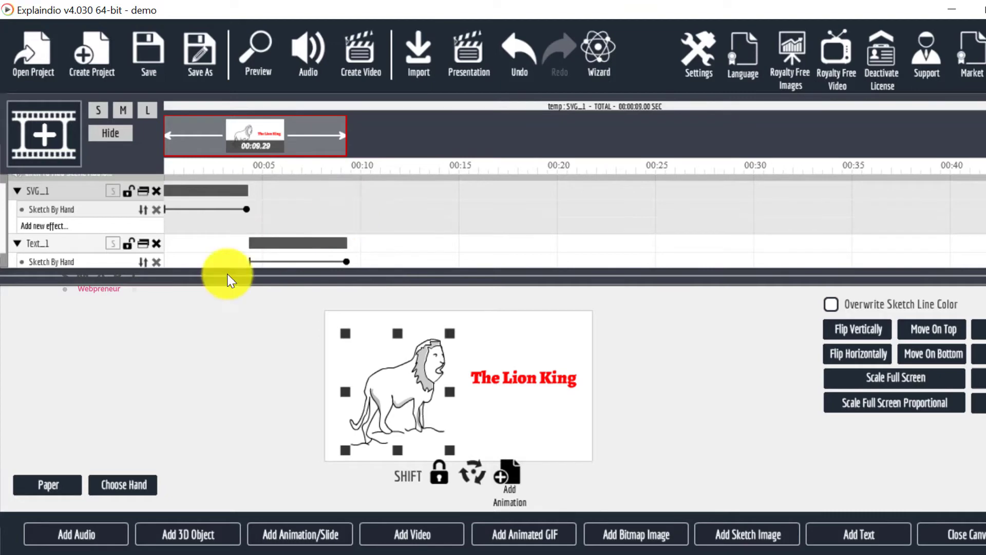
{"action": "left_click", "coordinate": [59, 194]}
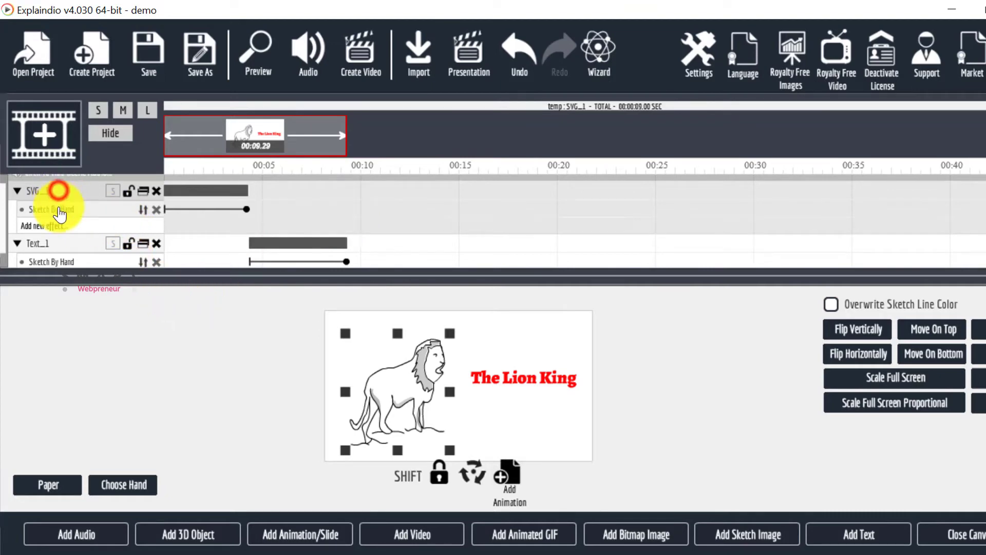
{"action": "left_click", "coordinate": [52, 247]}
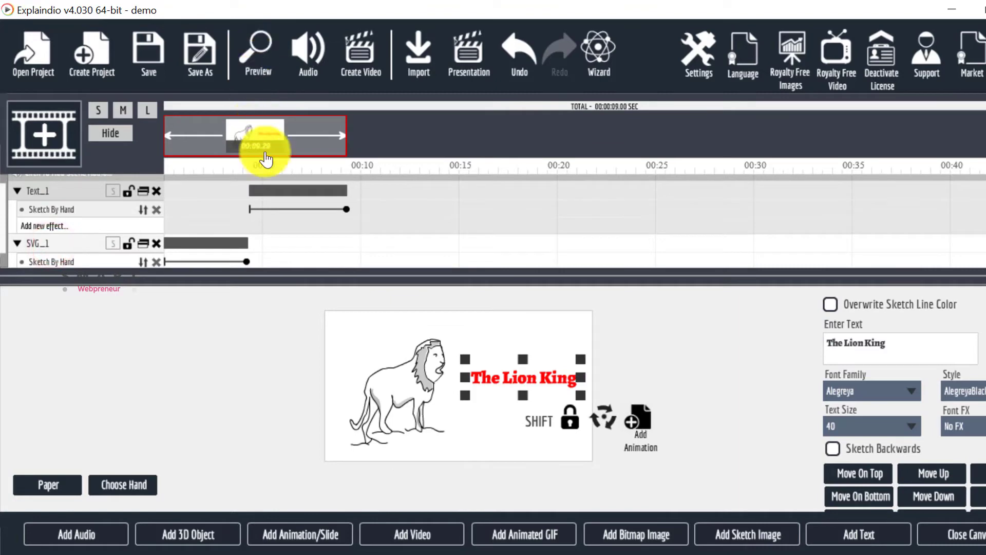
{"action": "left_click_drag", "start_coordinate": [274, 196], "coordinate": [176, 194]}
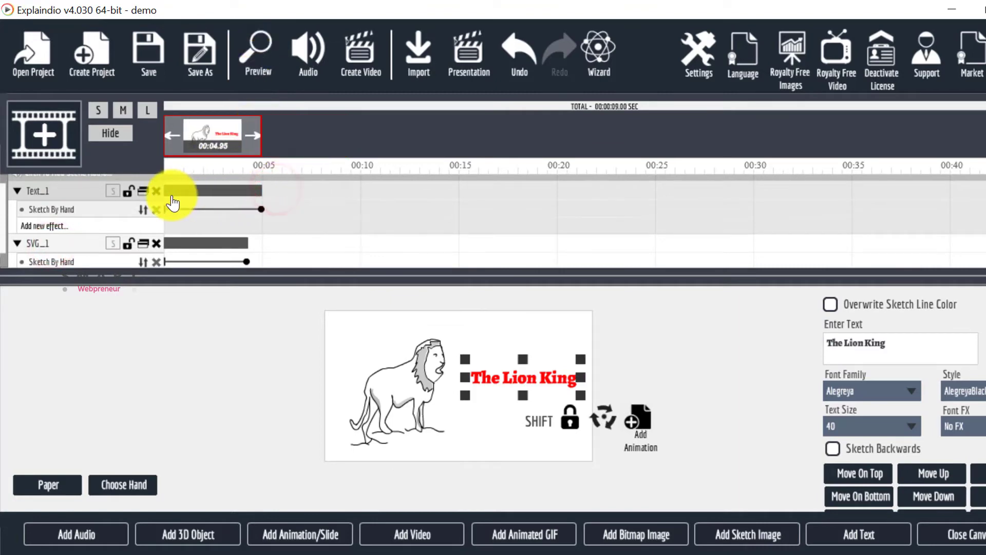
{"action": "left_click_drag", "start_coordinate": [189, 252], "coordinate": [292, 254]}
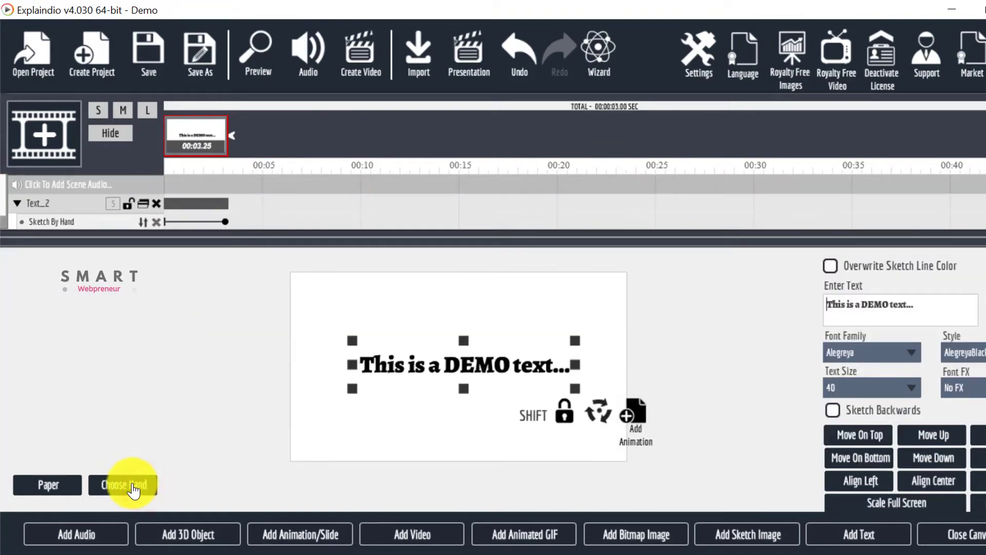
Try two drawing hands from the Pen Gallery on the DEMO text, previewing each, ending with a pencil hand
{"action": "left_click", "coordinate": [133, 486]}
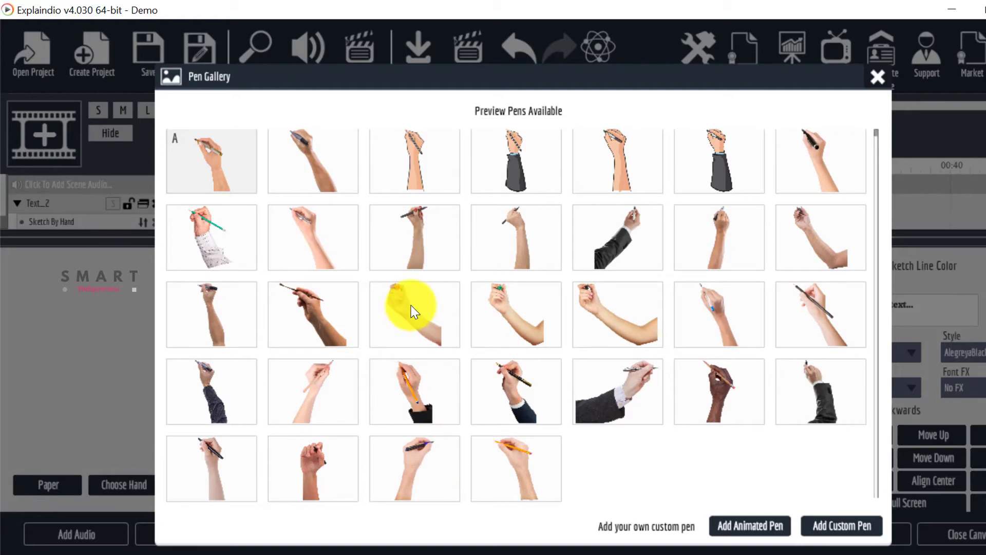
{"action": "left_click", "coordinate": [435, 458]}
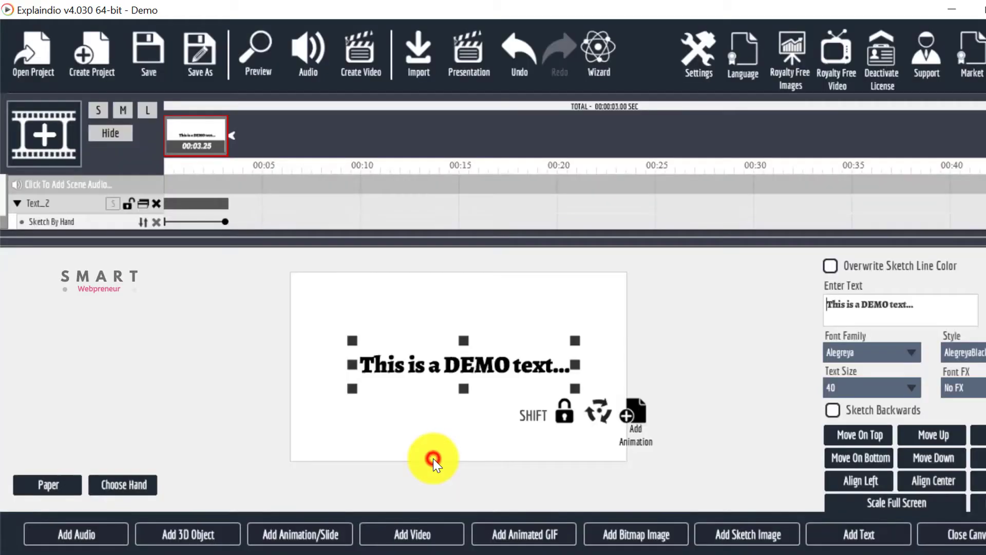
{"action": "left_click", "coordinate": [250, 55]}
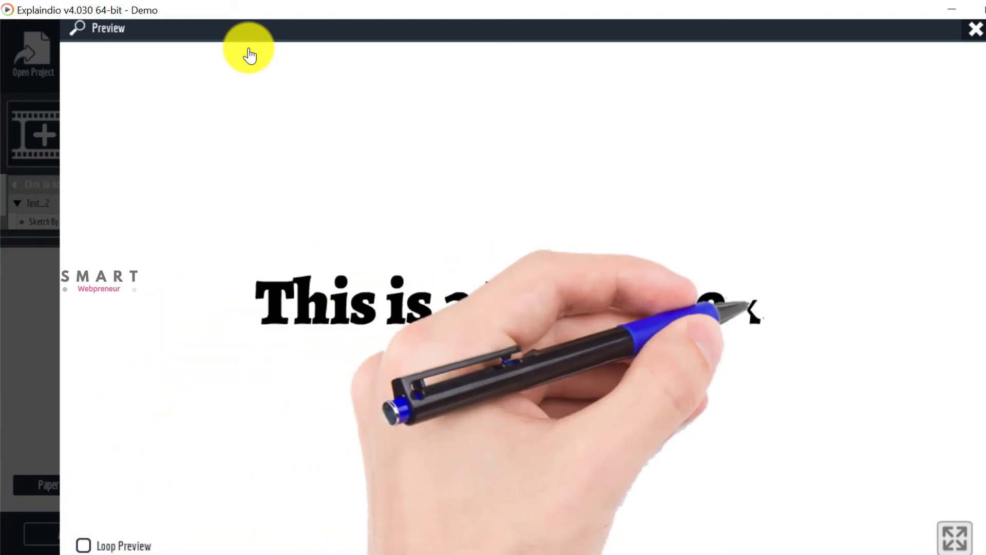
{"action": "left_click", "coordinate": [976, 32]}
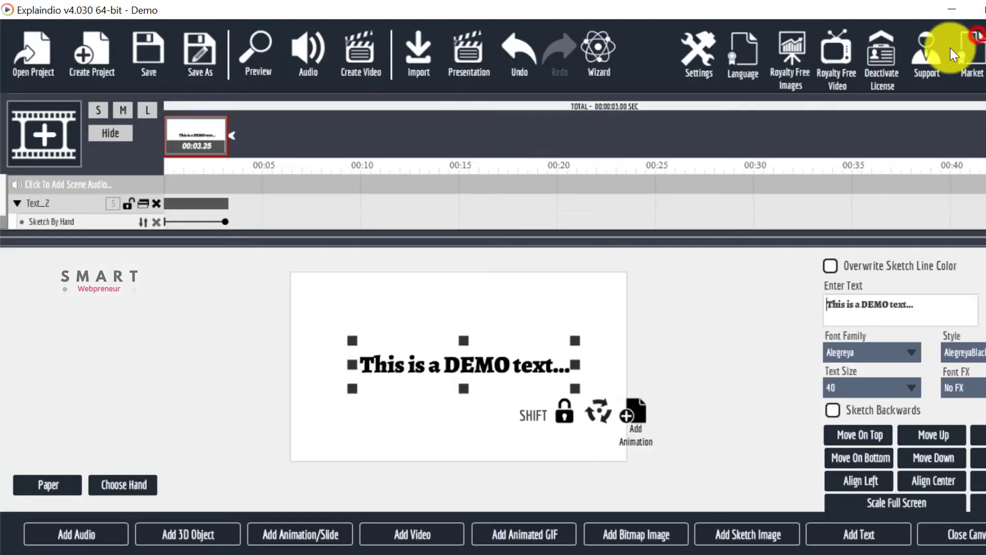
{"action": "left_click", "coordinate": [120, 487]}
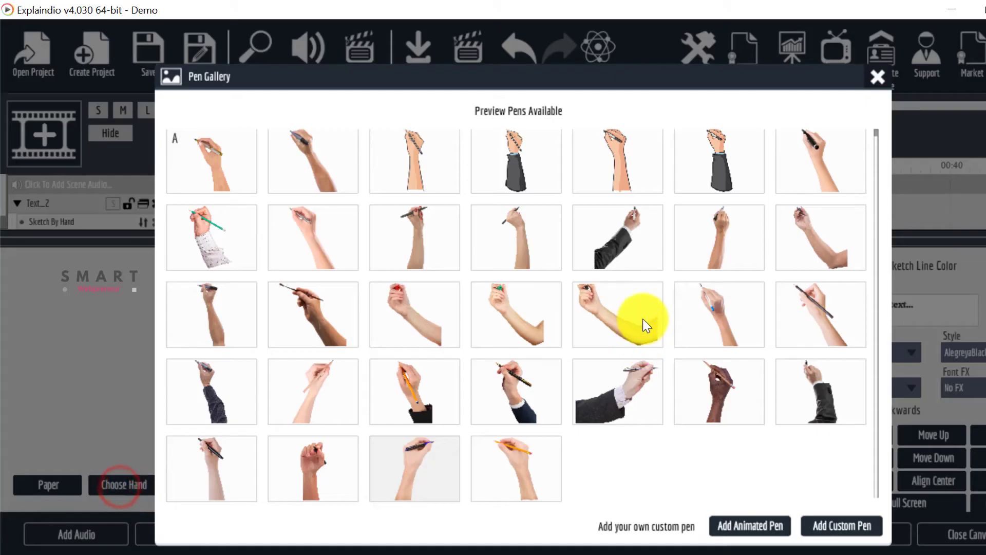
{"action": "left_click", "coordinate": [720, 382]}
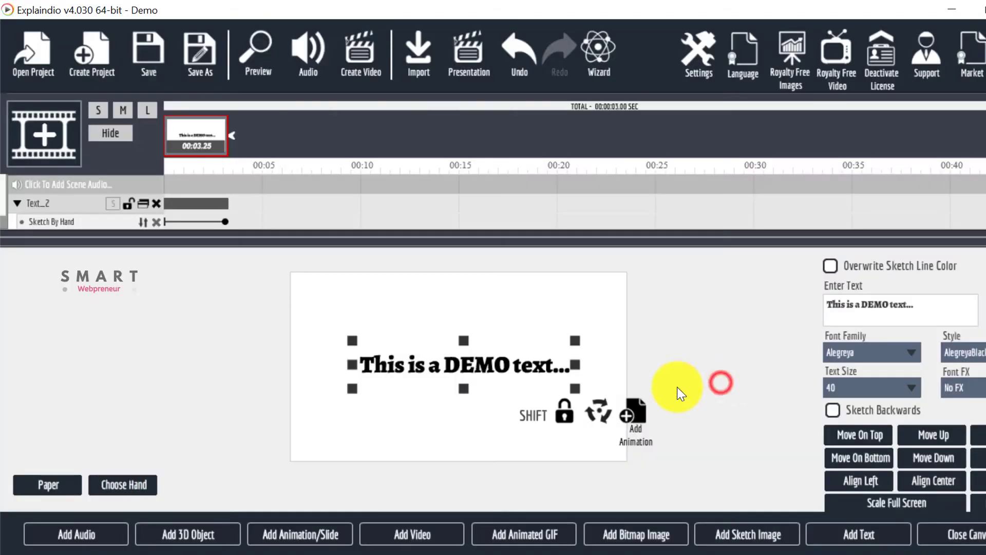
{"action": "left_click", "coordinate": [267, 47]}
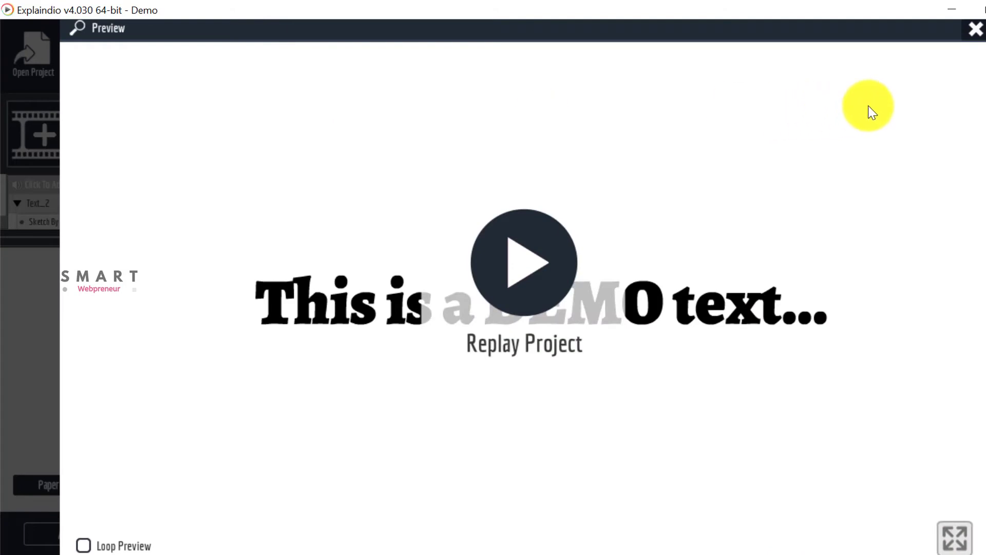
{"action": "left_click", "coordinate": [976, 29]}
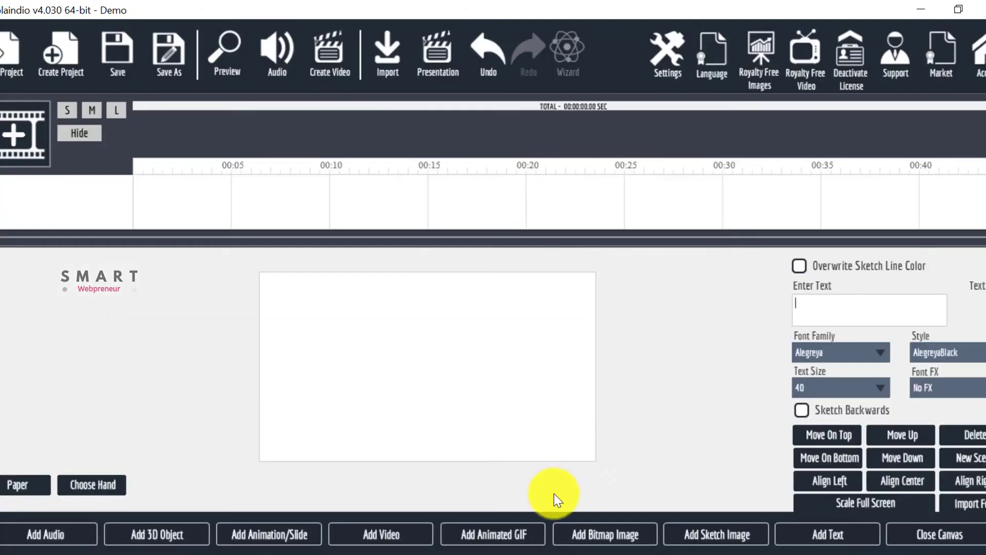
Add Character Businessman Scene Template 01 as a single slide and preview Fred's greeting
{"action": "left_click", "coordinate": [286, 536]}
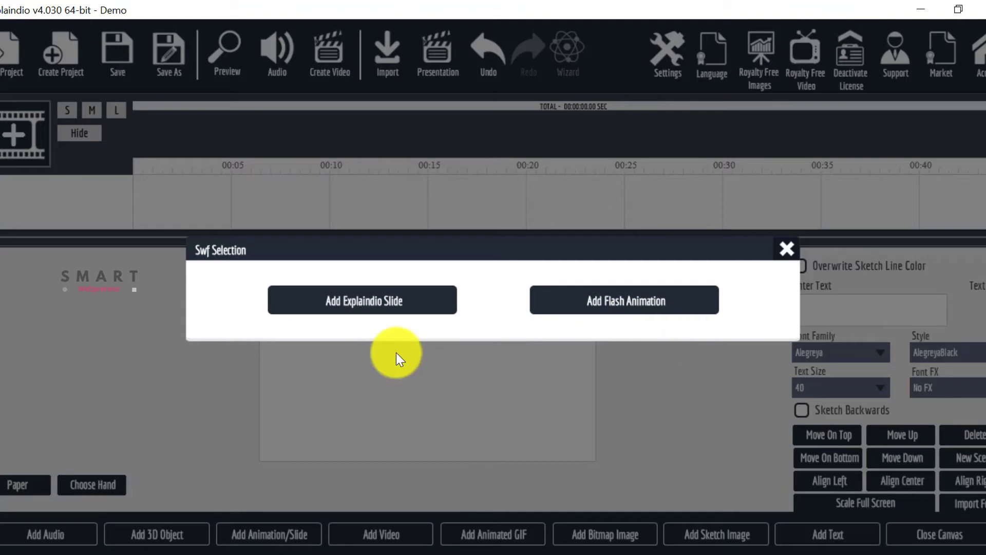
{"action": "left_click", "coordinate": [392, 308]}
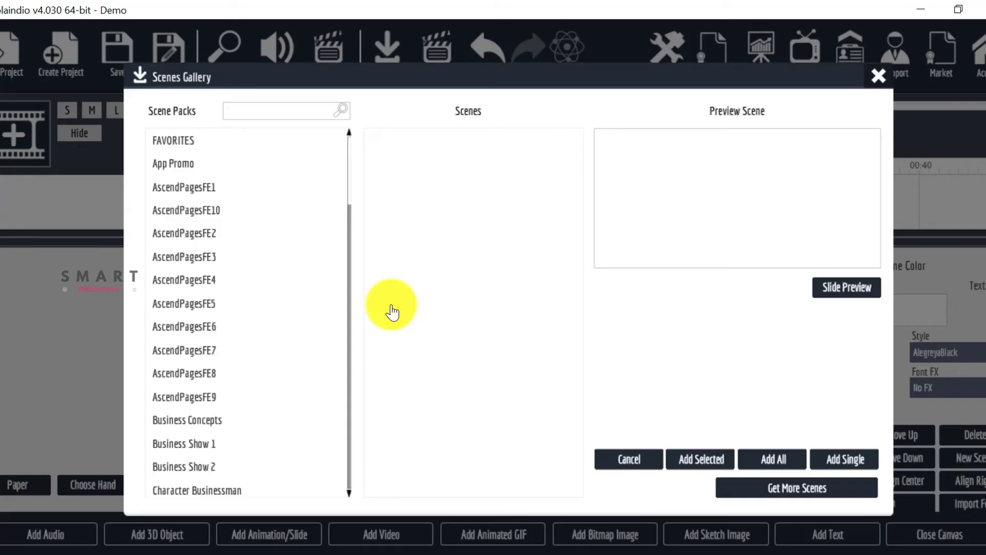
{"action": "left_click", "coordinate": [346, 319]}
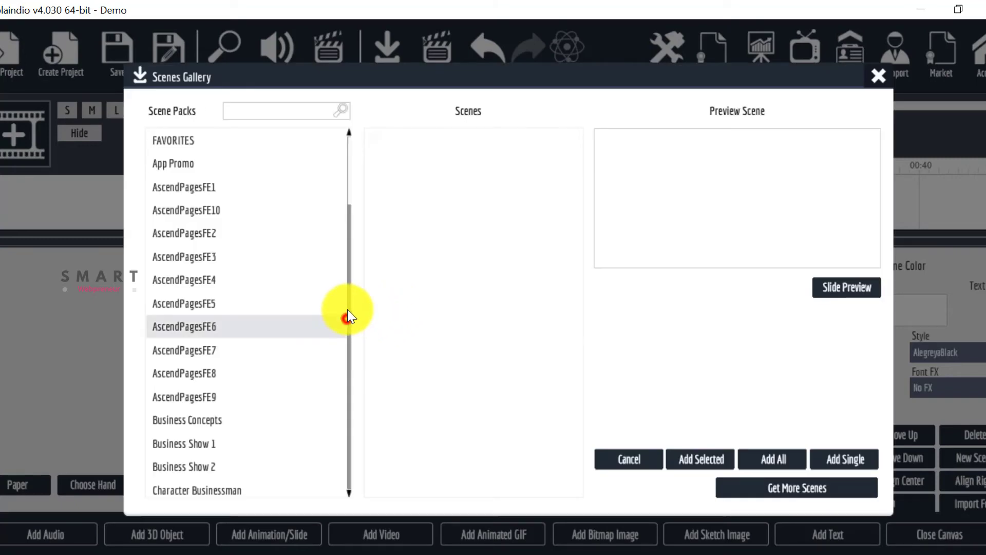
{"action": "left_click", "coordinate": [229, 491]}
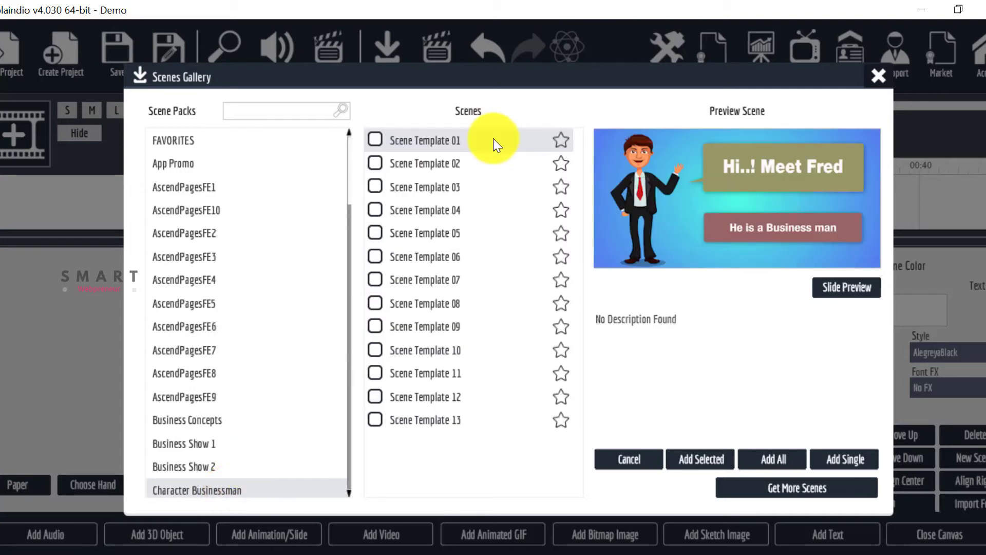
{"action": "left_click", "coordinate": [493, 138]}
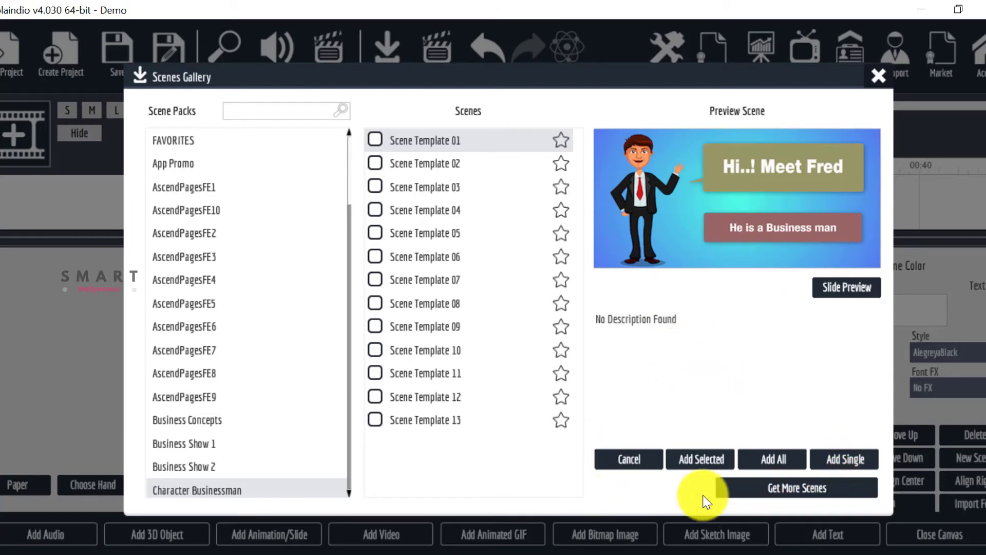
{"action": "left_click", "coordinate": [861, 465]}
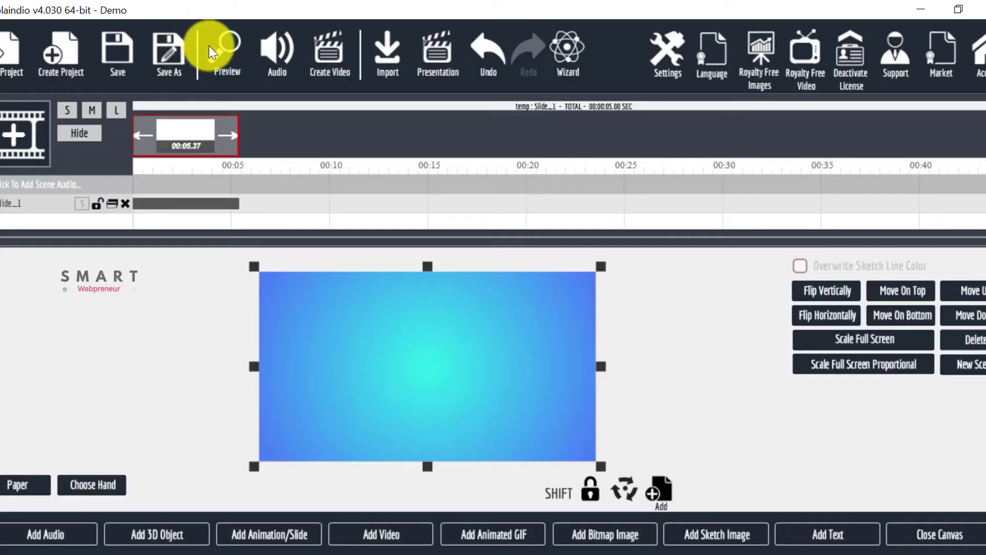
{"action": "left_click", "coordinate": [227, 51]}
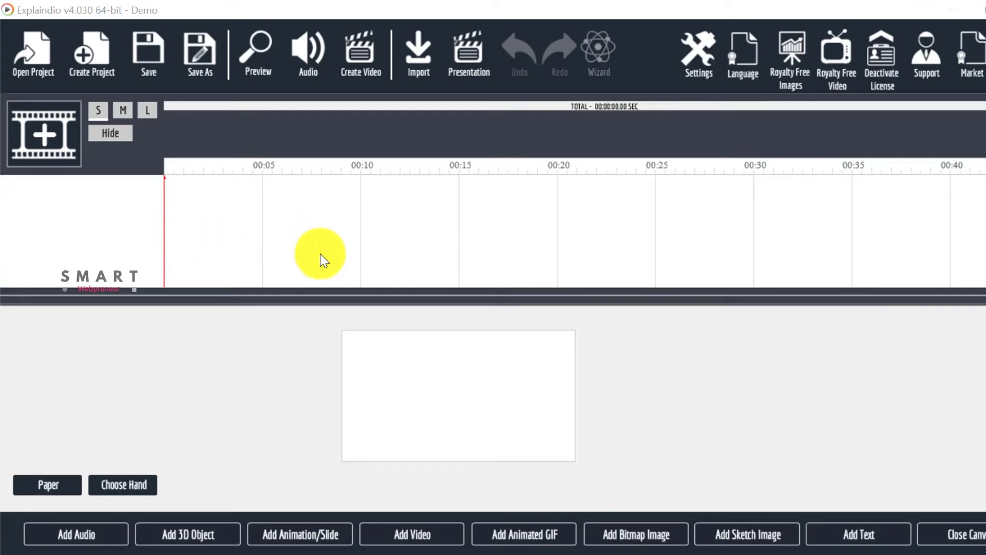
Tick the Voice and Music tracks in the Audio sound settings
{"action": "left_click", "coordinate": [304, 51]}
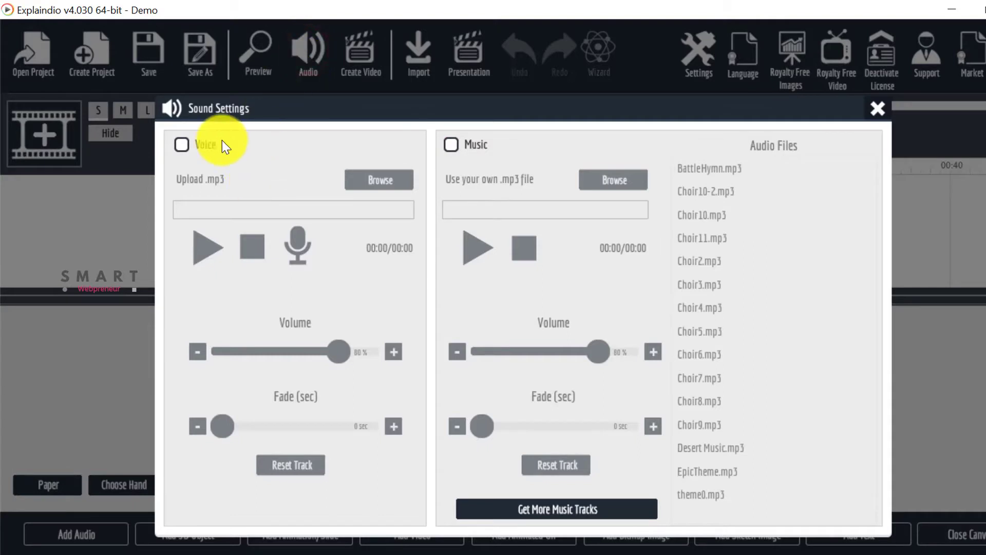
{"action": "left_click", "coordinate": [185, 146]}
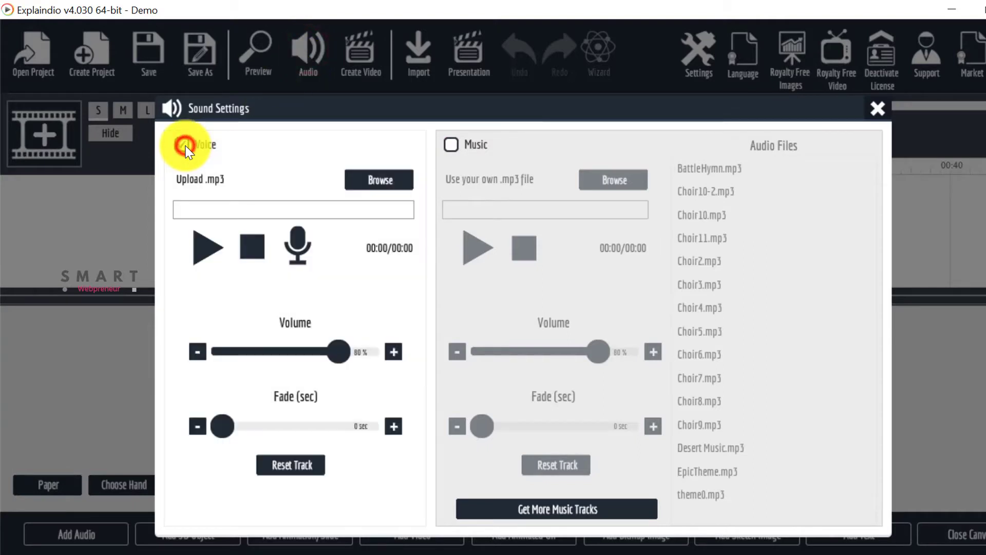
{"action": "left_click", "coordinate": [450, 146]}
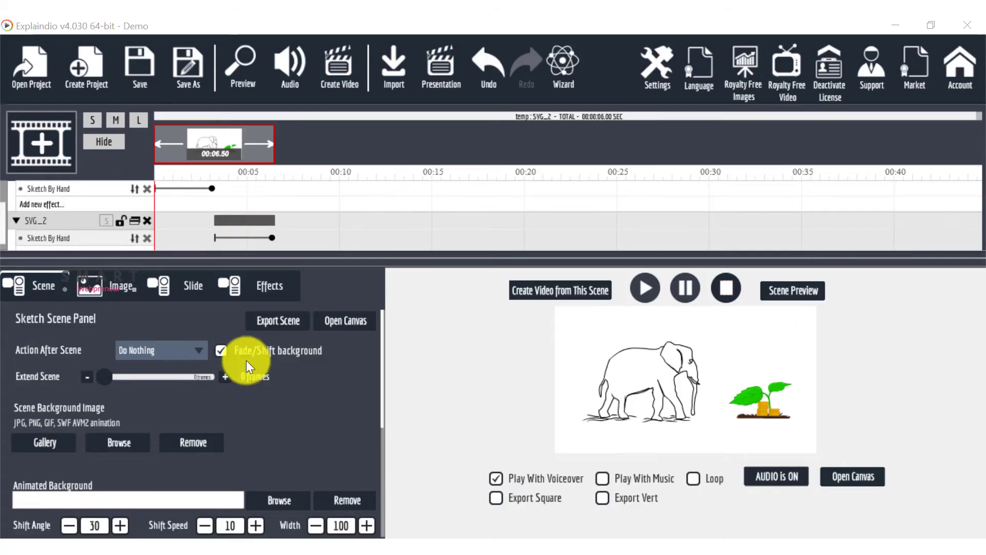
Open the Export Project settings via Create Video and view the Video Size choices
{"action": "left_click", "coordinate": [341, 67]}
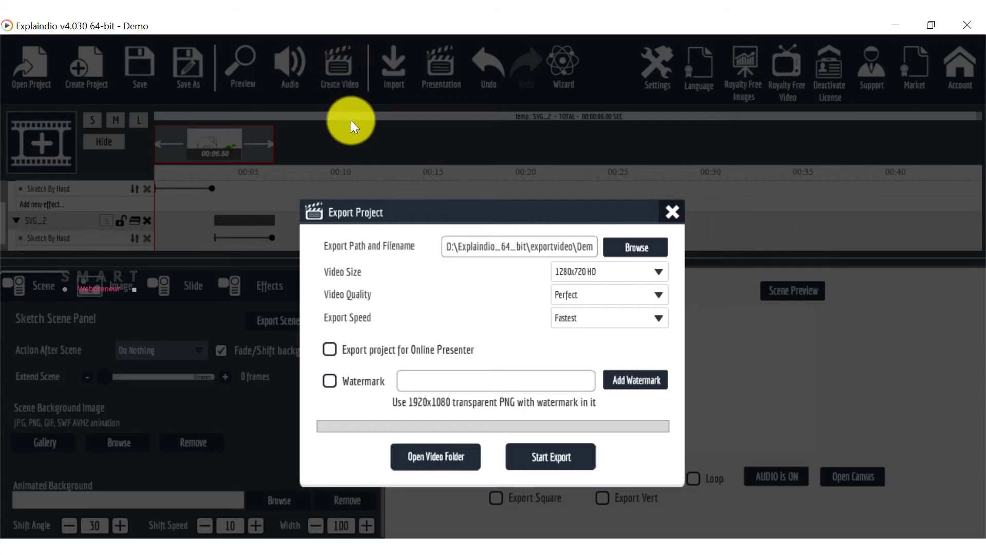
{"action": "left_click", "coordinate": [618, 272]}
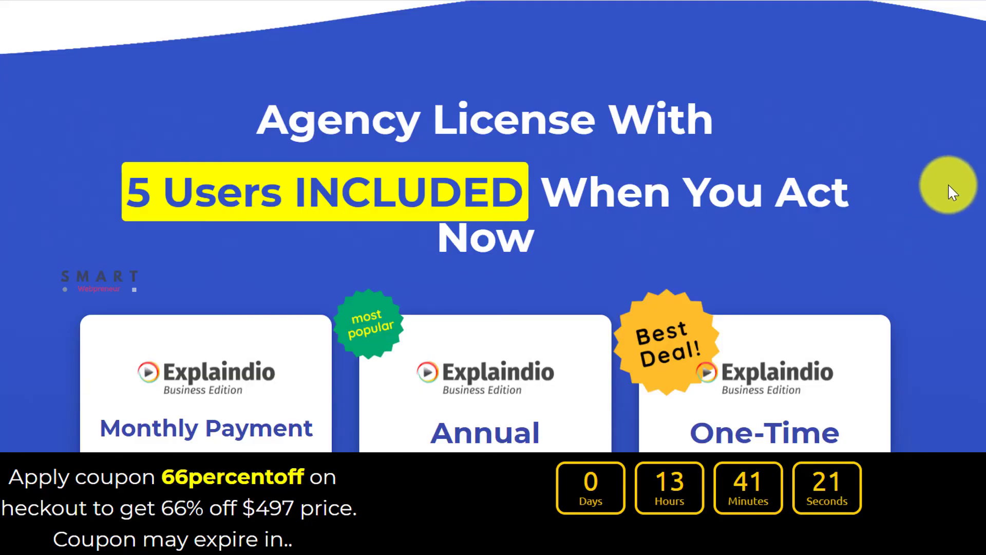
Copy the 66percentoff coupon from the pricing section and start checkout for the $497 One-Time plan
{"action": "scroll", "coordinate": [963, 185], "scroll_direction": "down", "scroll_amount": 3}
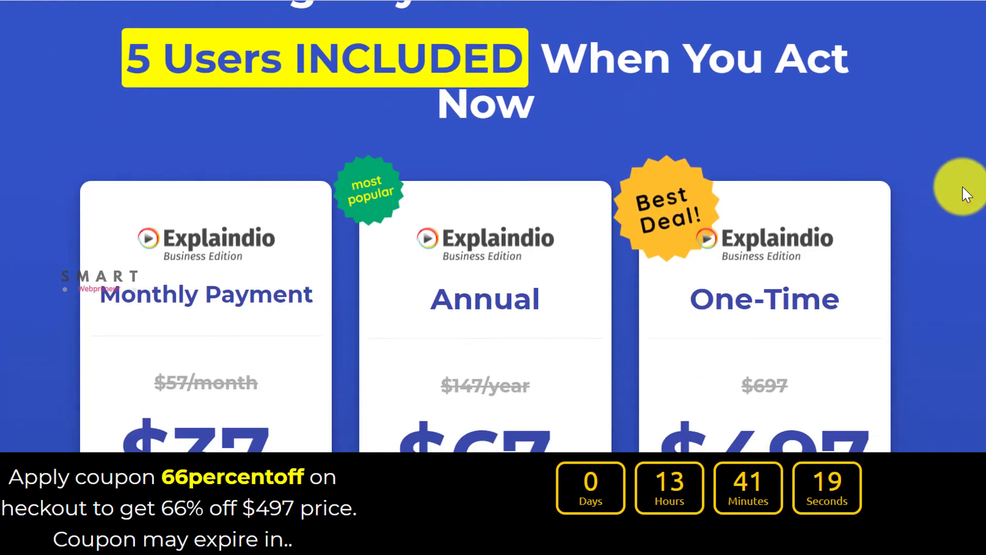
{"action": "scroll", "coordinate": [964, 188], "scroll_direction": "down", "scroll_amount": 3}
{"action": "scroll", "coordinate": [964, 188], "scroll_direction": "down", "scroll_amount": 1}
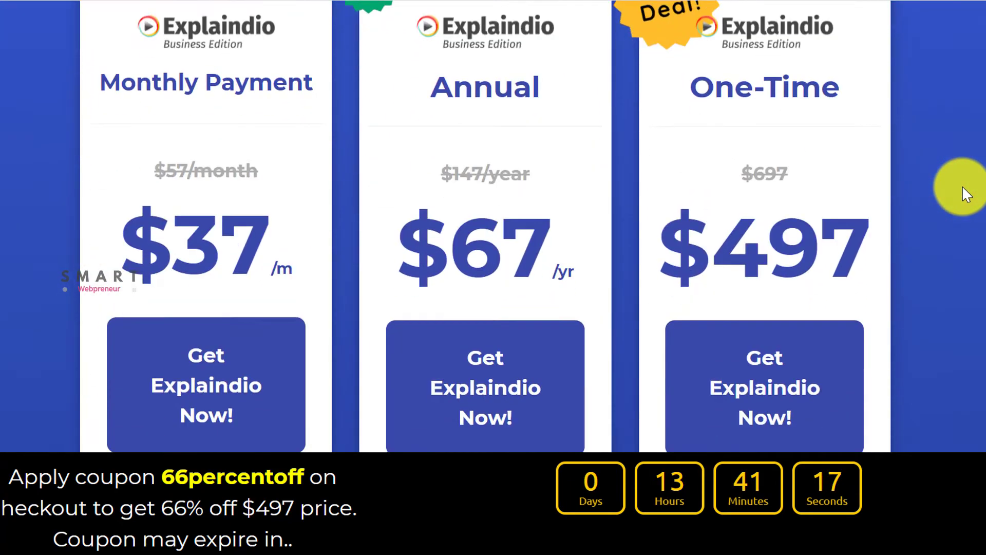
{"action": "scroll", "coordinate": [963, 186], "scroll_direction": "up", "scroll_amount": 2}
{"action": "scroll", "coordinate": [962, 186], "scroll_direction": "down", "scroll_amount": 3}
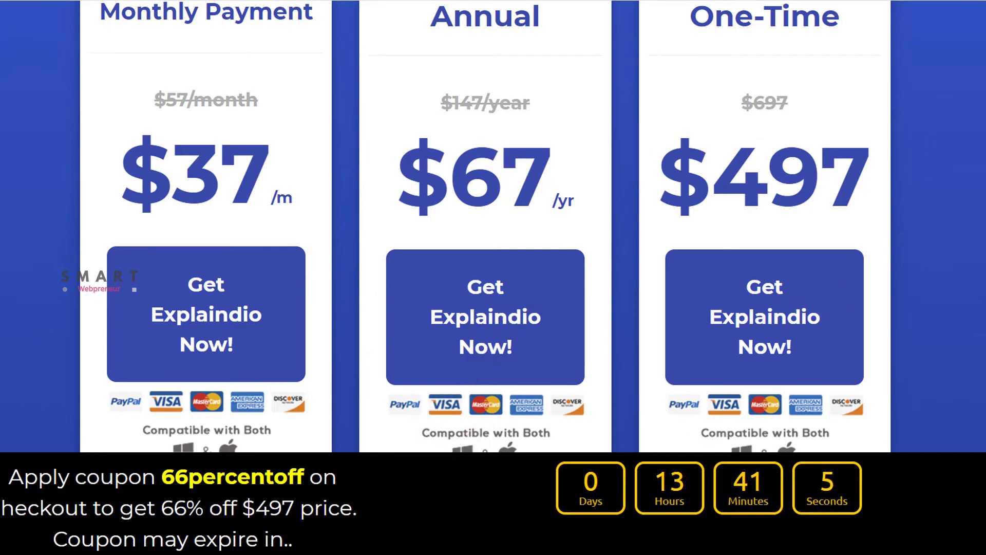
{"action": "left_click_drag", "start_coordinate": [187, 479], "coordinate": [293, 483]}
{"action": "right_click", "coordinate": [294, 483]}
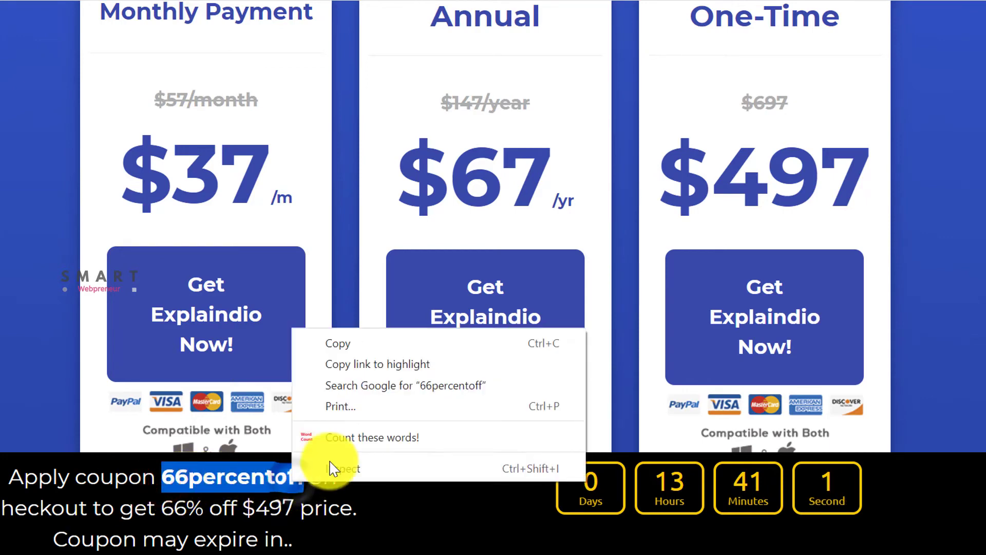
{"action": "left_click", "coordinate": [403, 341]}
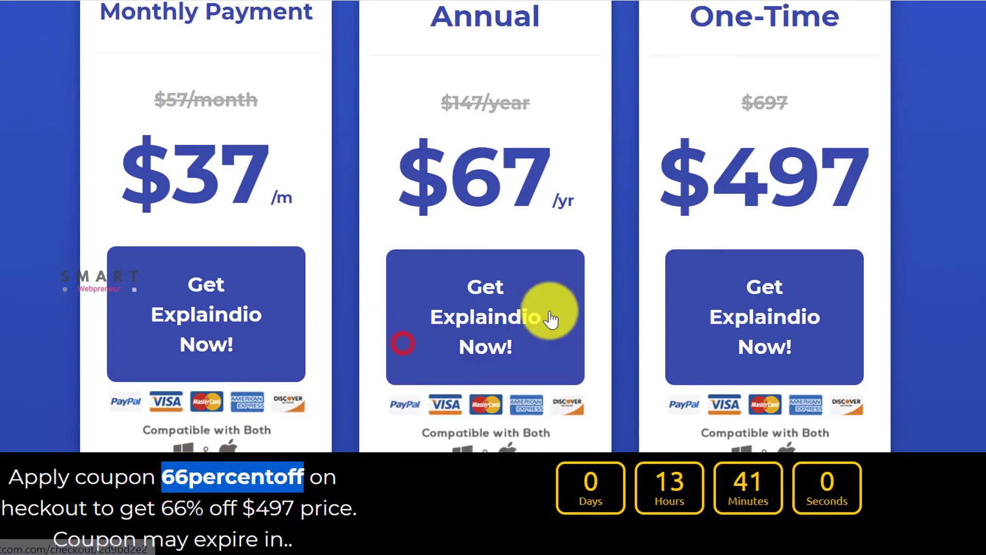
{"action": "left_click", "coordinate": [740, 297]}
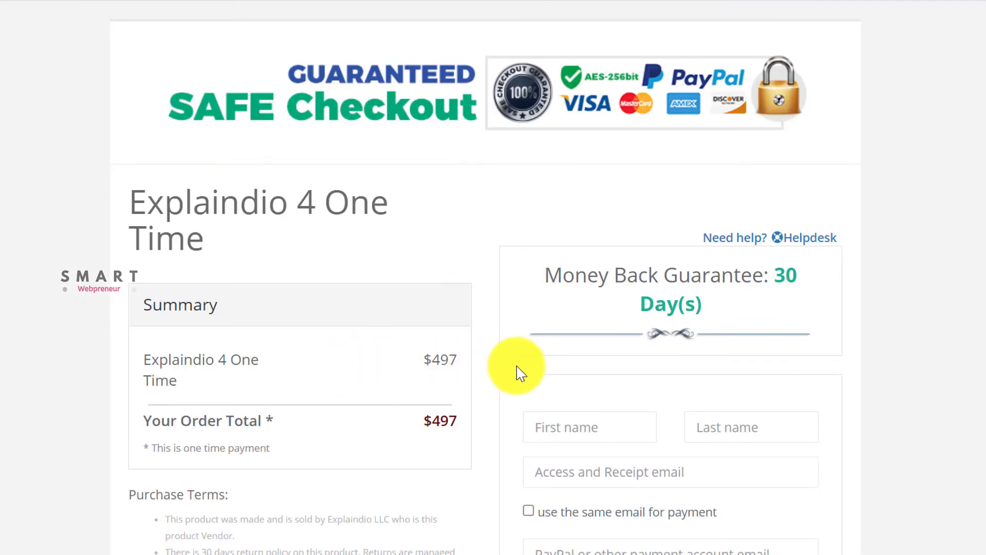
Paste 66percentoff as plain text into the coupon field and apply it, dropping the total to $168.98
{"action": "scroll", "coordinate": [520, 373], "scroll_direction": "down", "scroll_amount": 2}
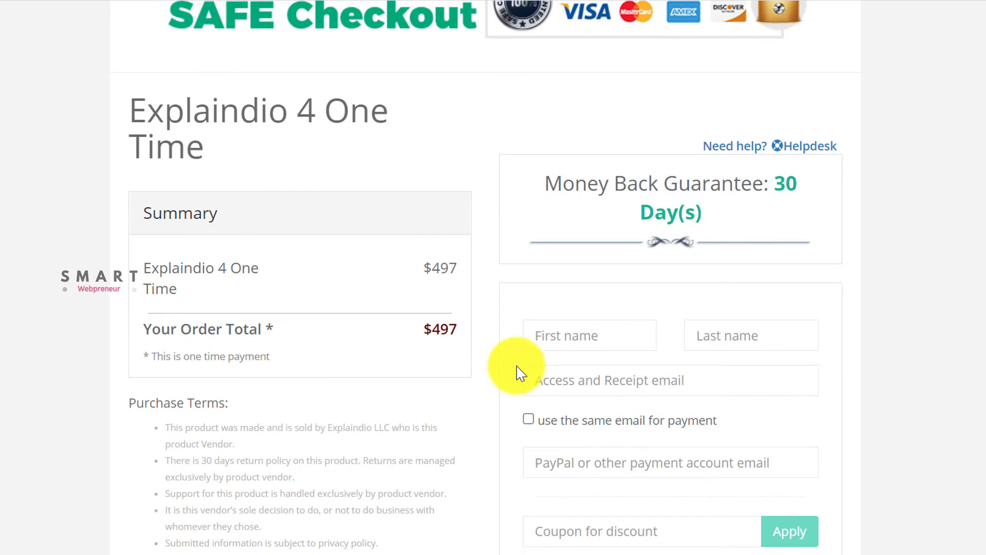
{"action": "scroll", "coordinate": [520, 374], "scroll_direction": "down", "scroll_amount": 2}
{"action": "left_click", "coordinate": [596, 430]}
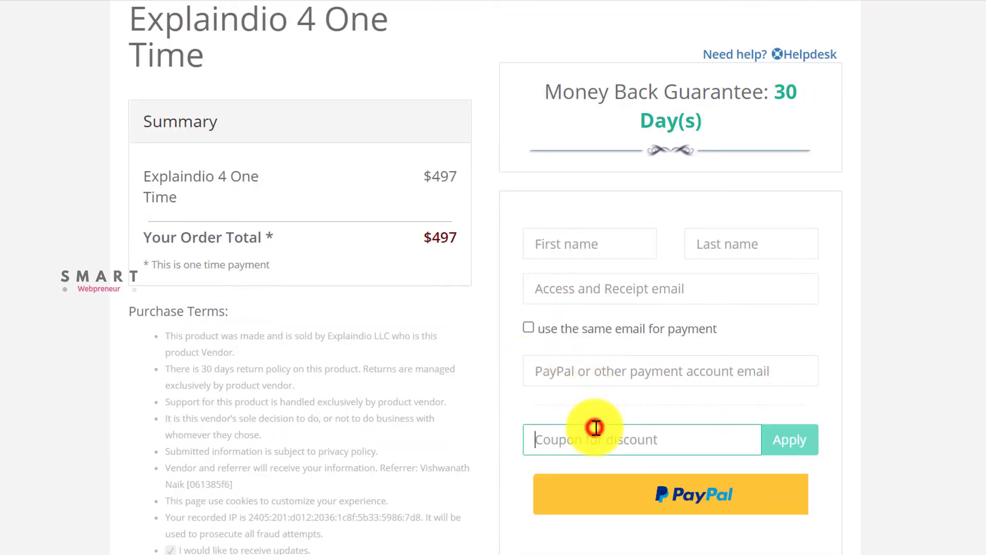
{"action": "right_click", "coordinate": [596, 430]}
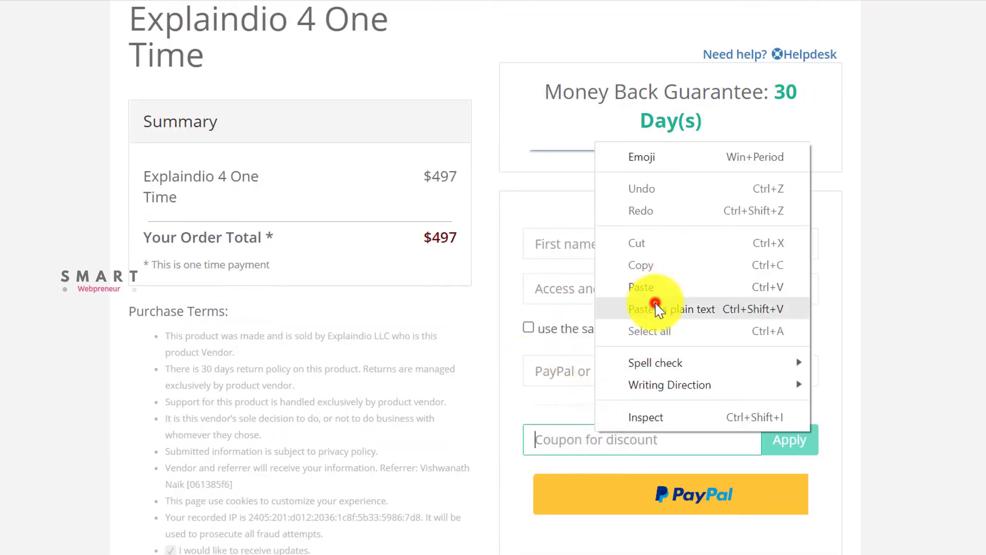
{"action": "left_click", "coordinate": [660, 308]}
{"action": "left_click", "coordinate": [787, 448]}
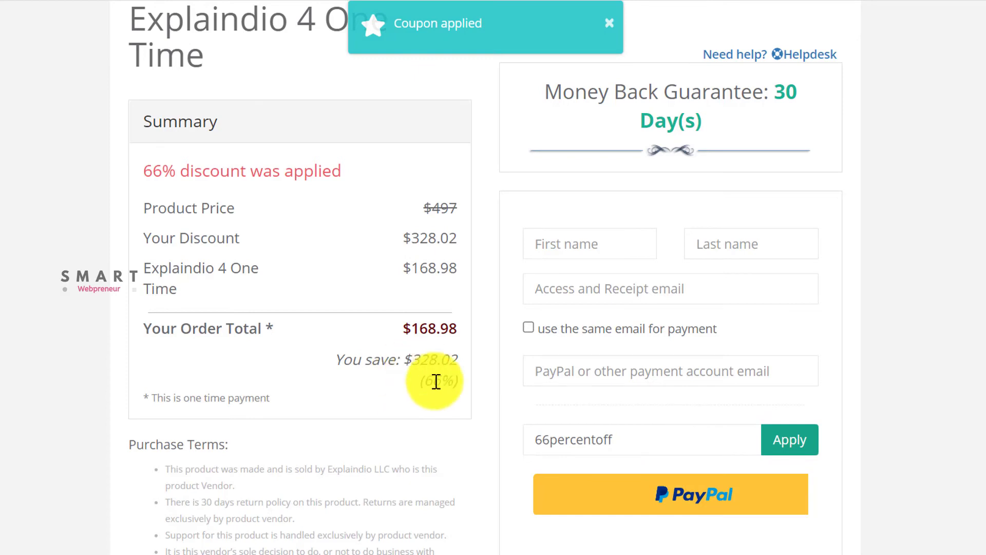
{"action": "left_click", "coordinate": [609, 23]}
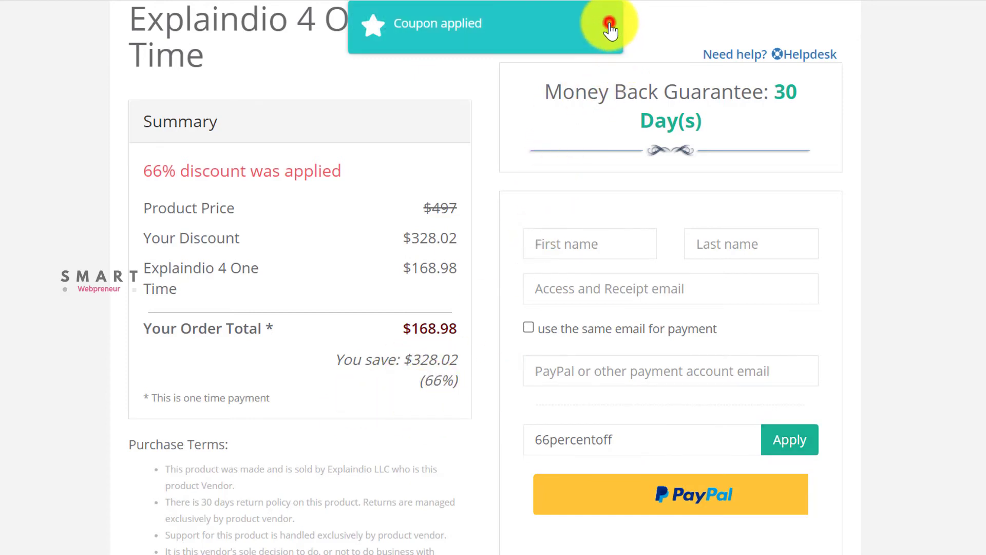